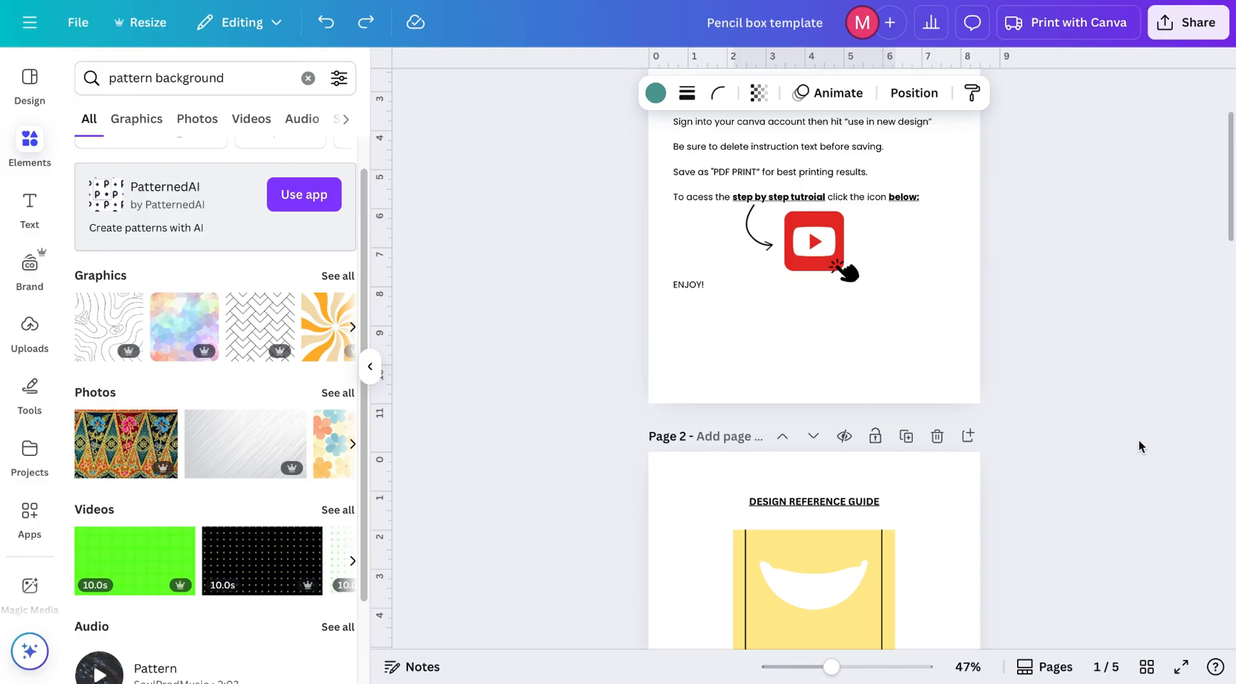
Step: Recolor the pencil box shape on page 3 with the orange brand kit color
scroll(1138, 438, down, 3)
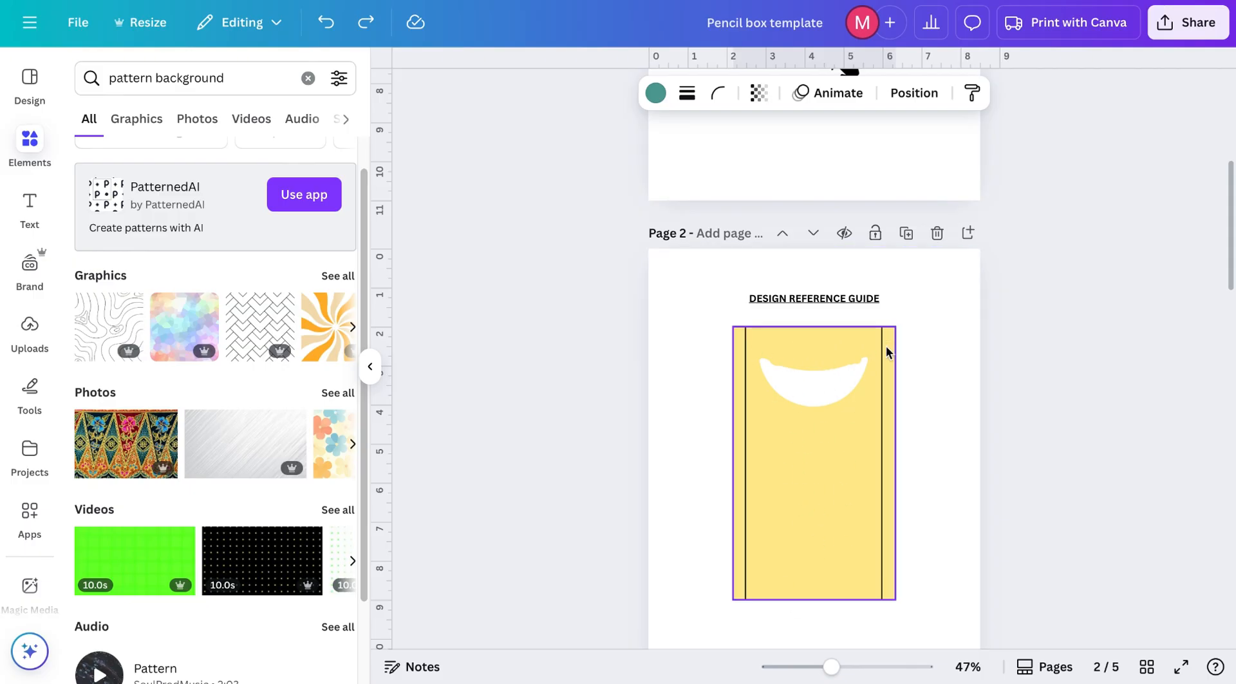
scroll(892, 588, down, 5)
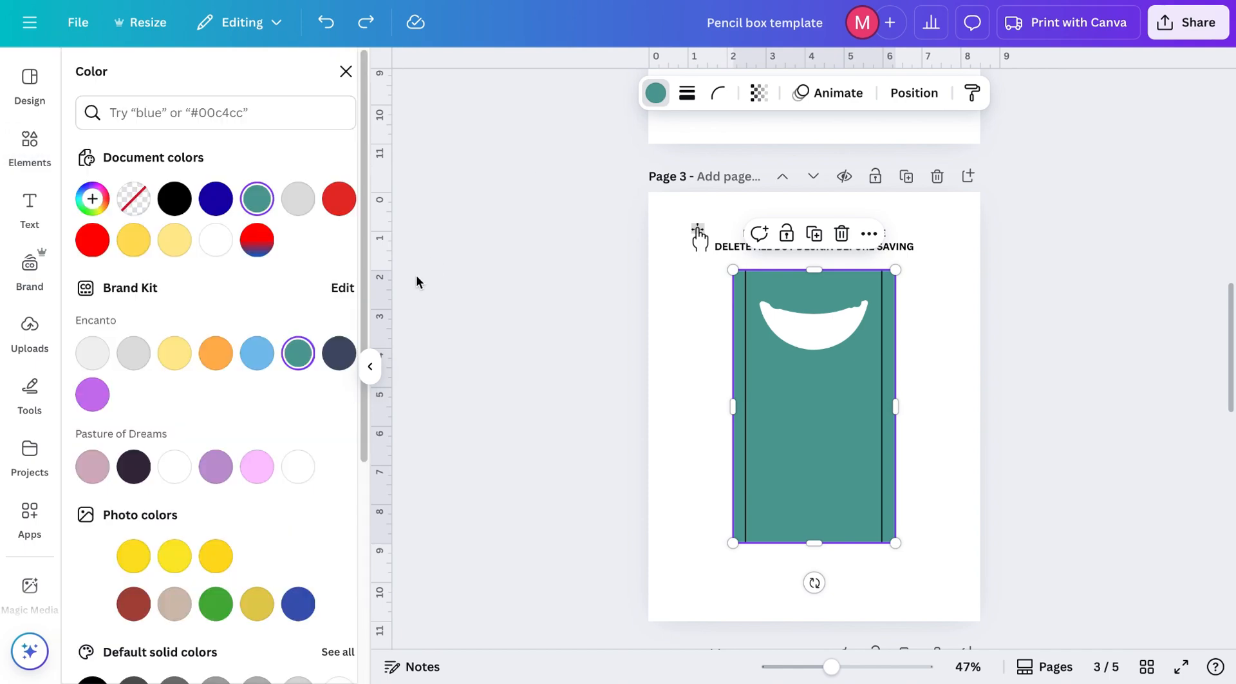
click(209, 356)
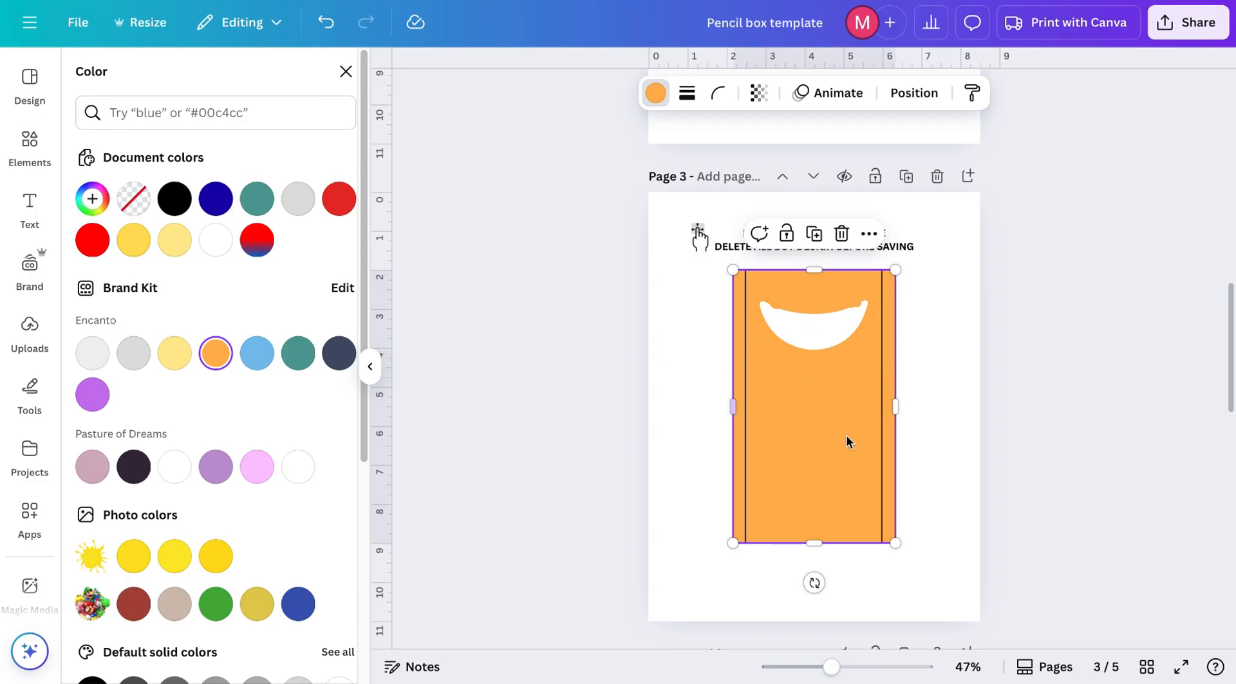
Step: Drop the pastel pattern graphic from recently used elements into the pencil box frame on page 5
scroll(827, 423, down, 1)
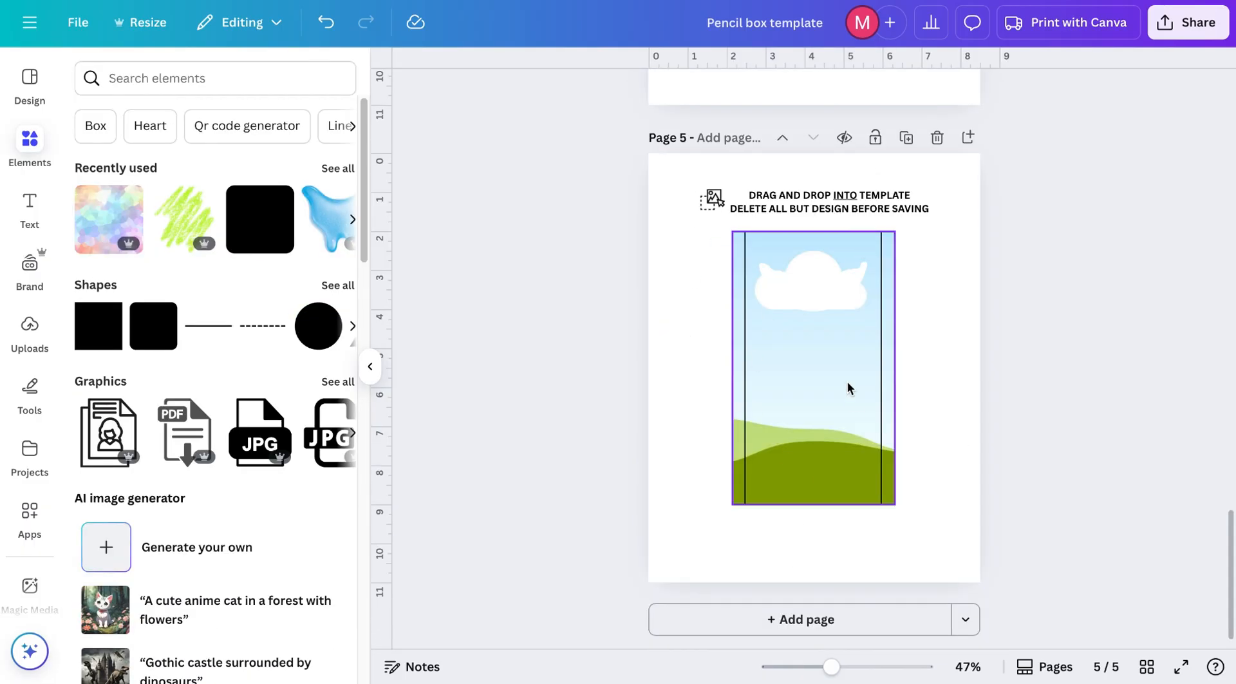
click(116, 213)
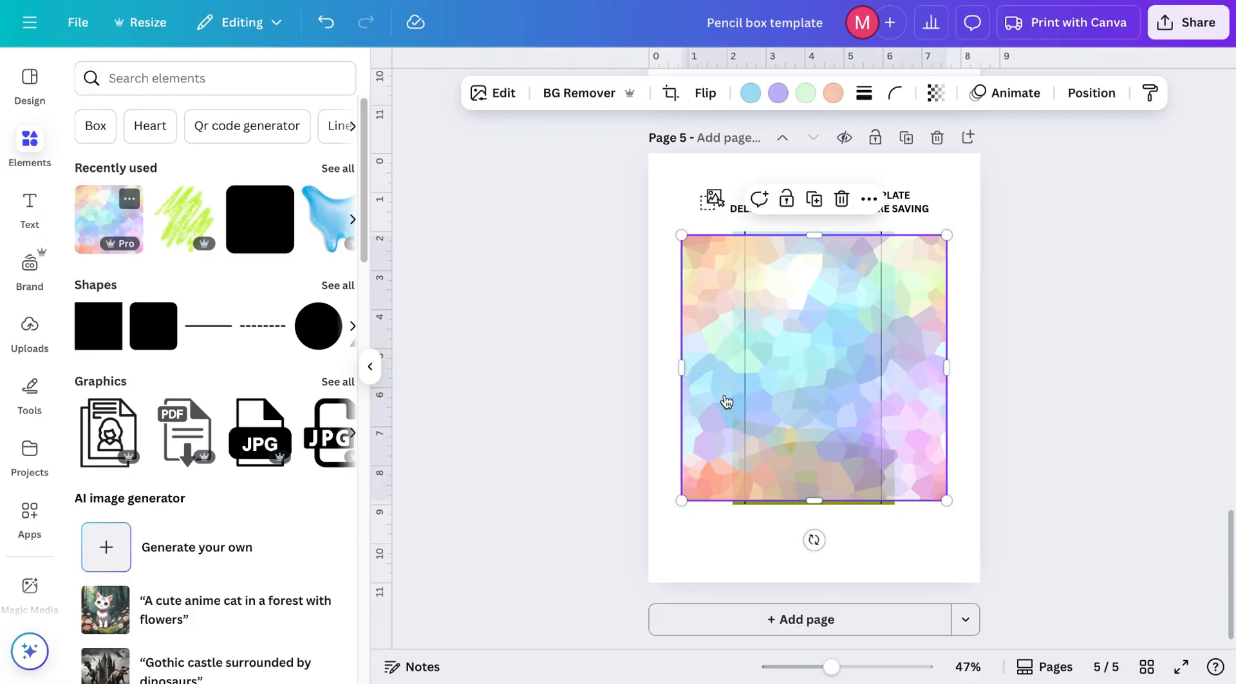
drag(825, 349, 797, 327)
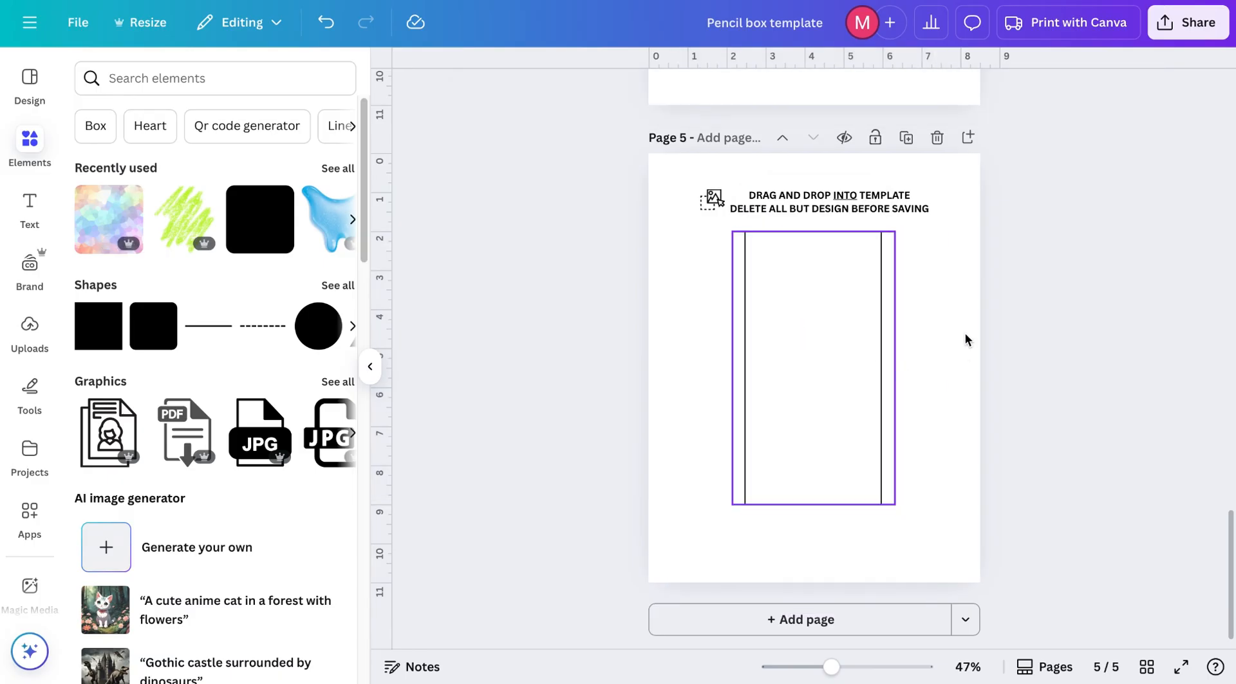
scroll(951, 483, up, 5)
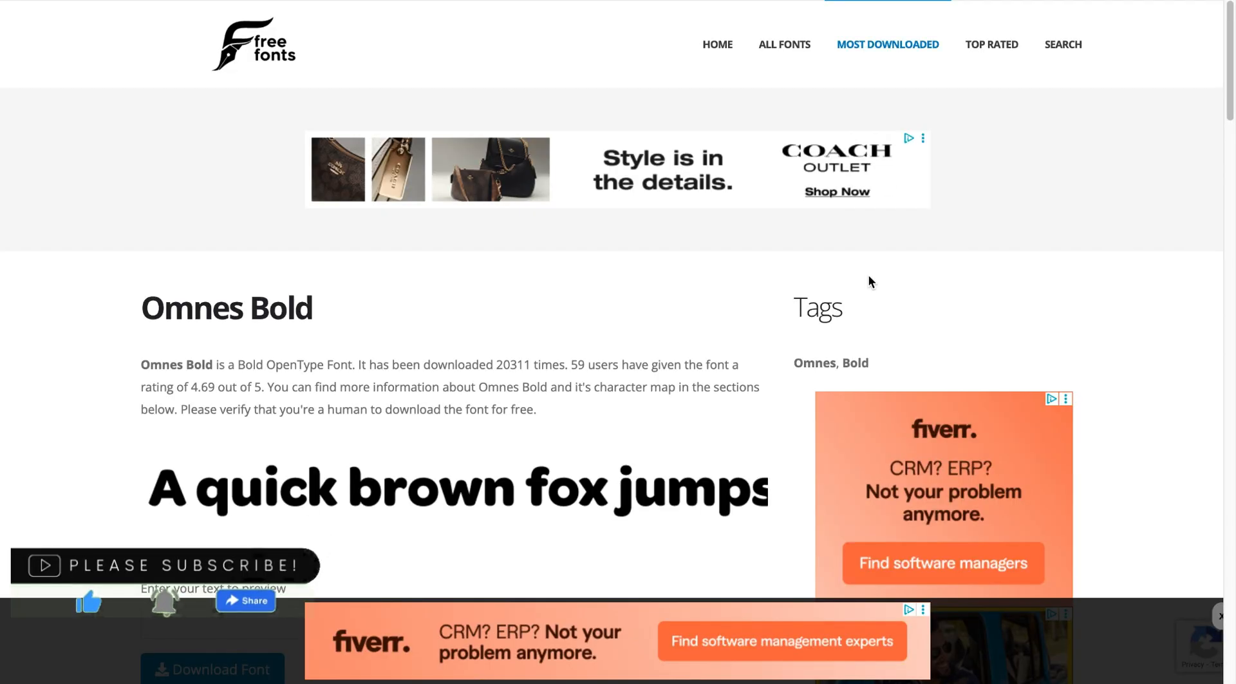
Step: Switch to the free font websites and select the Omnes Bold and Chauncy Fatty Fatty font names
scroll(869, 282, down, 2)
scroll(870, 282, down, 1)
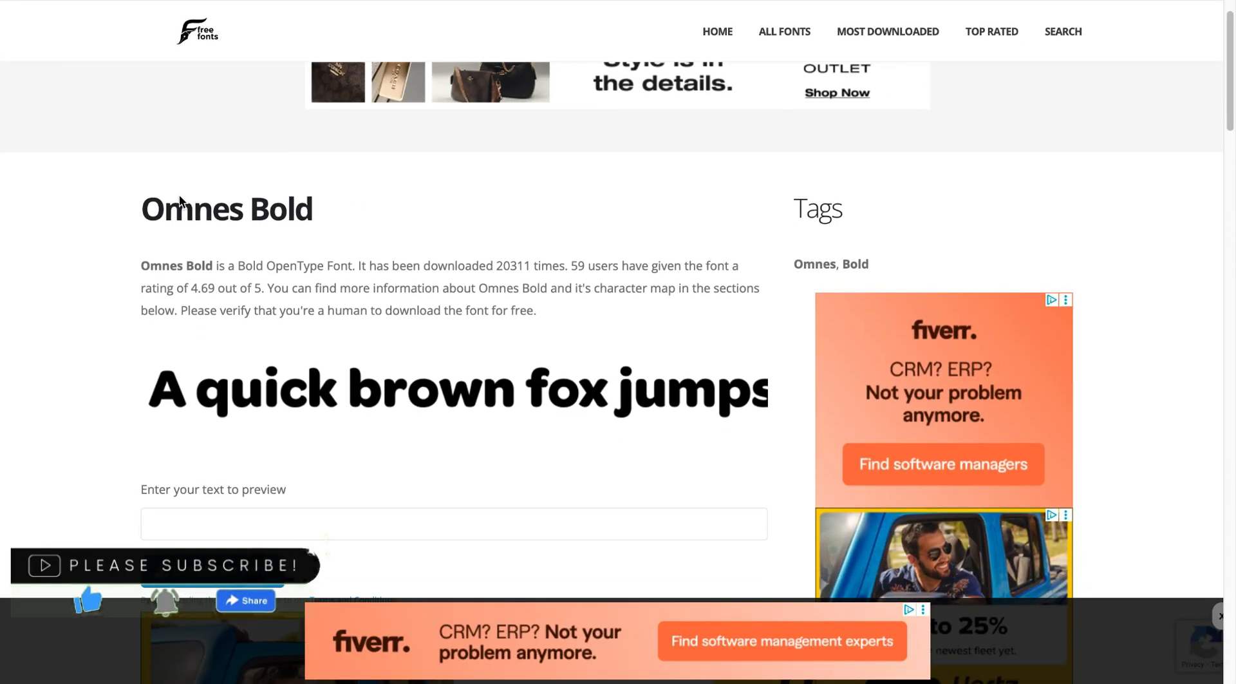
triple_click(185, 209)
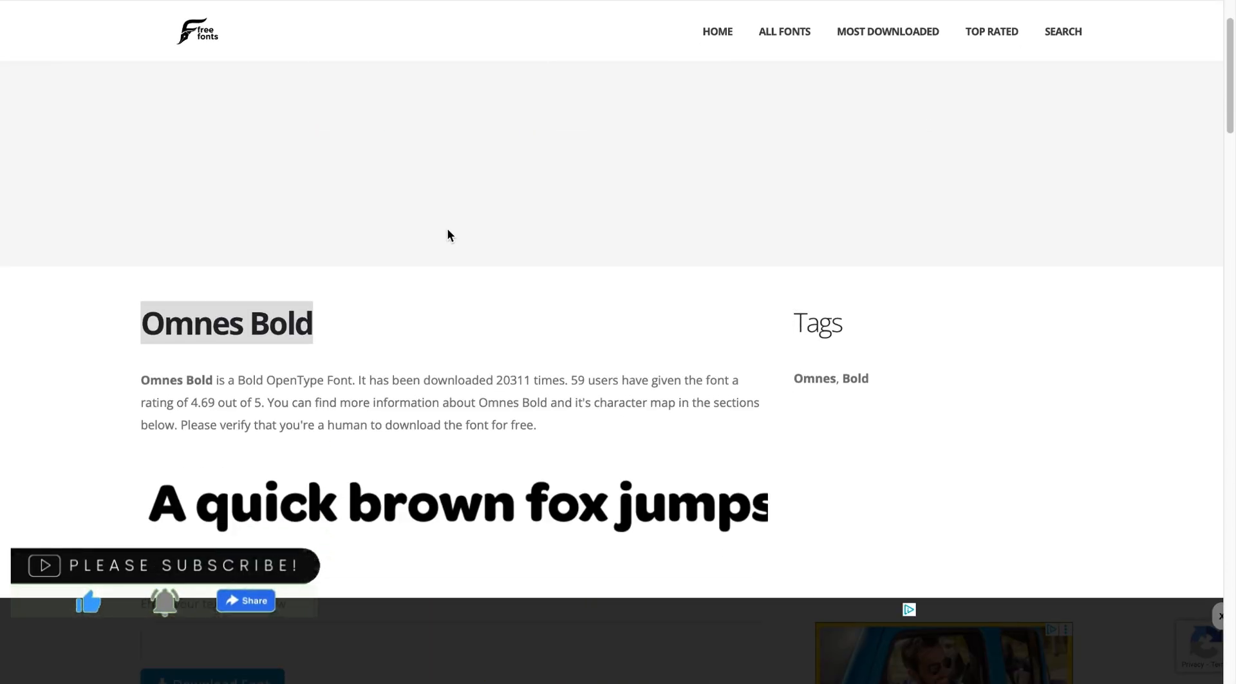
scroll(449, 235, down, 3)
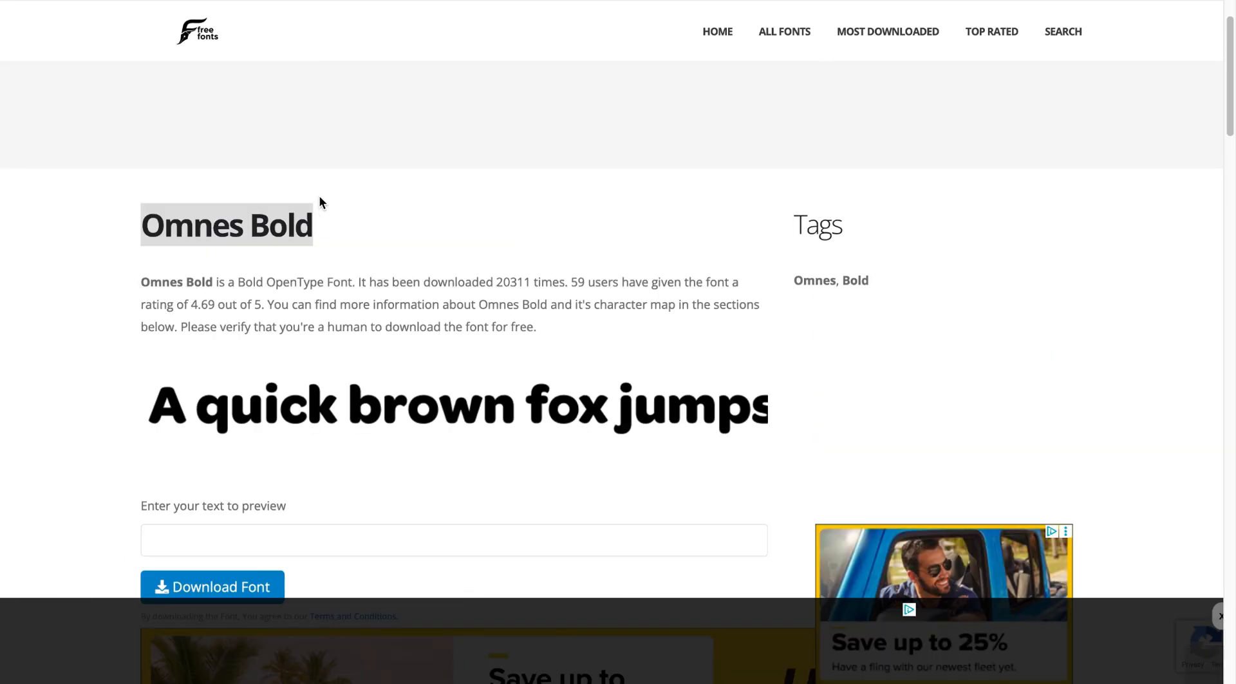
drag(212, 229, 384, 226)
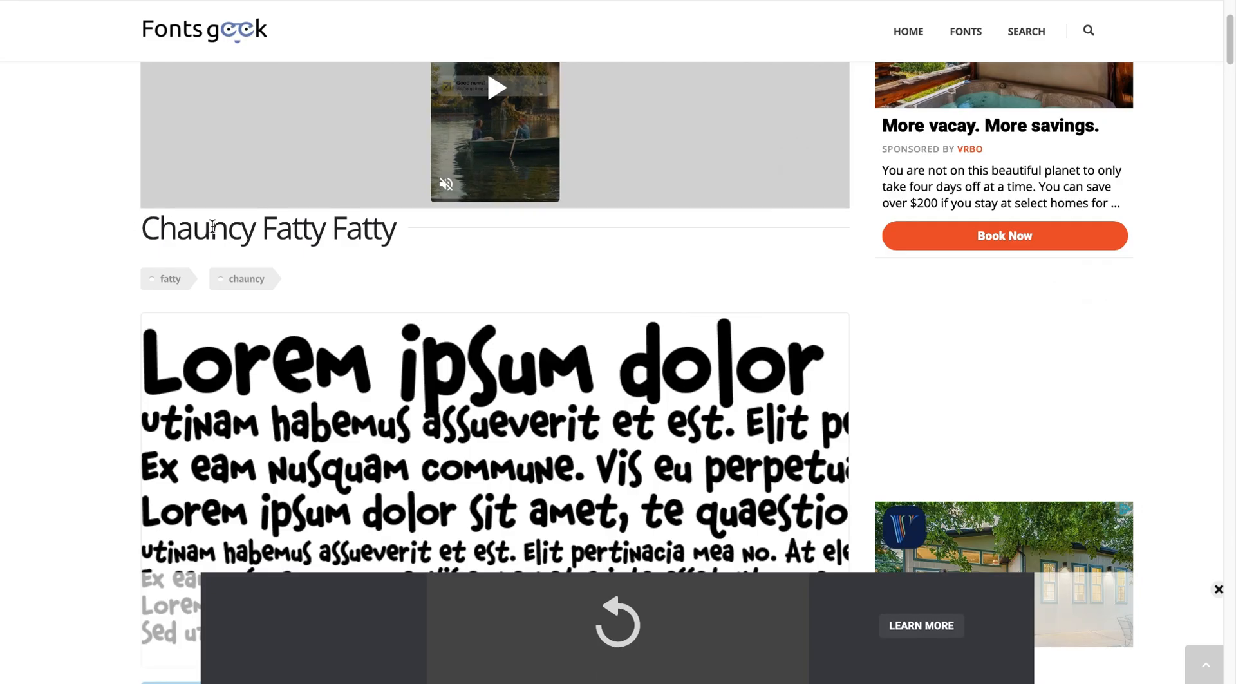
drag(125, 237, 396, 234)
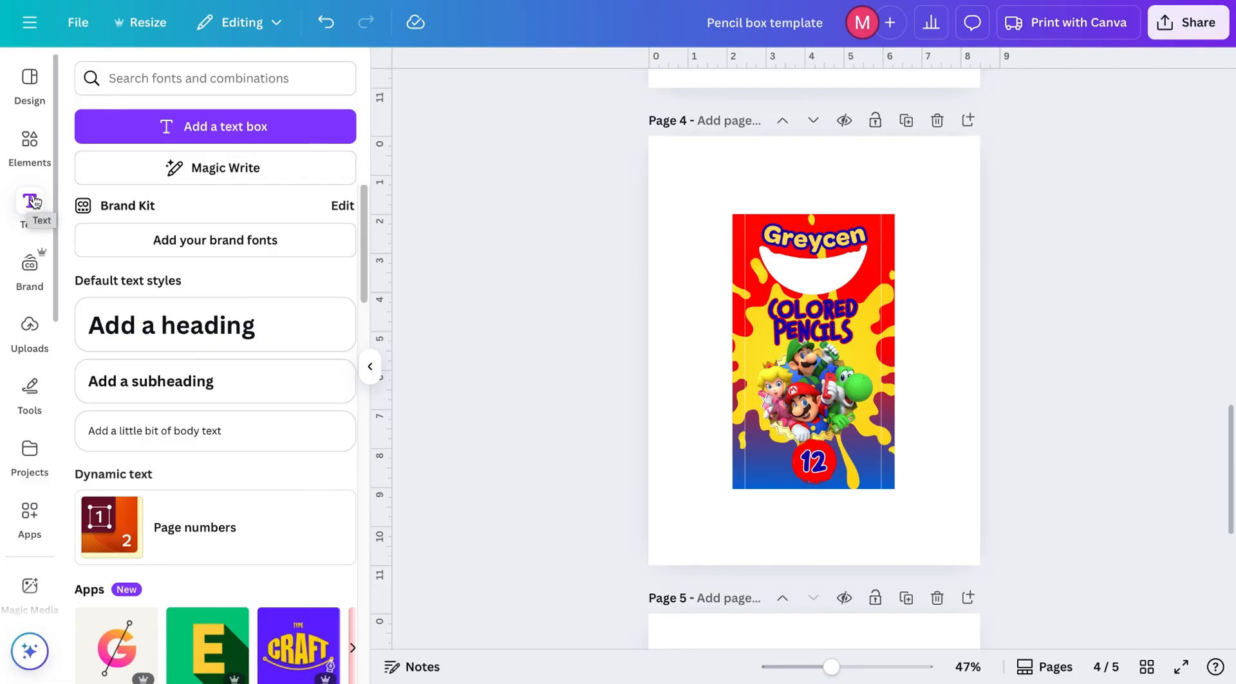
Step: Add a heading text box to page 4 and open its font list
click(206, 336)
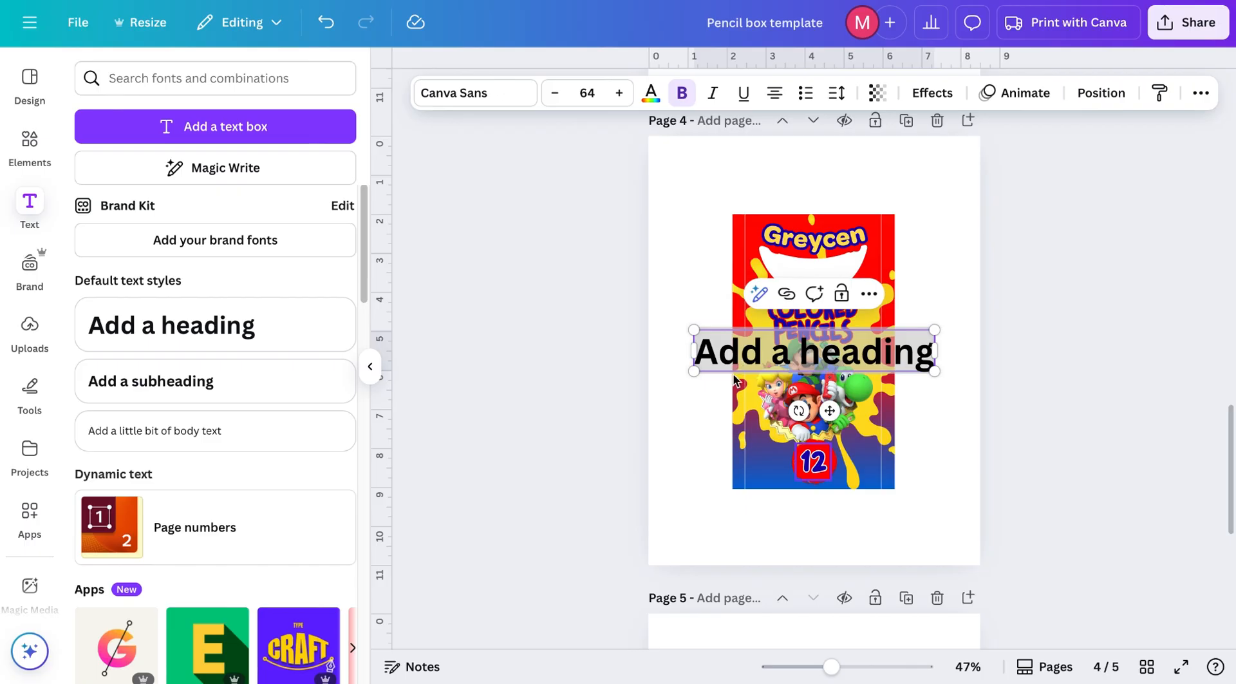
click(469, 98)
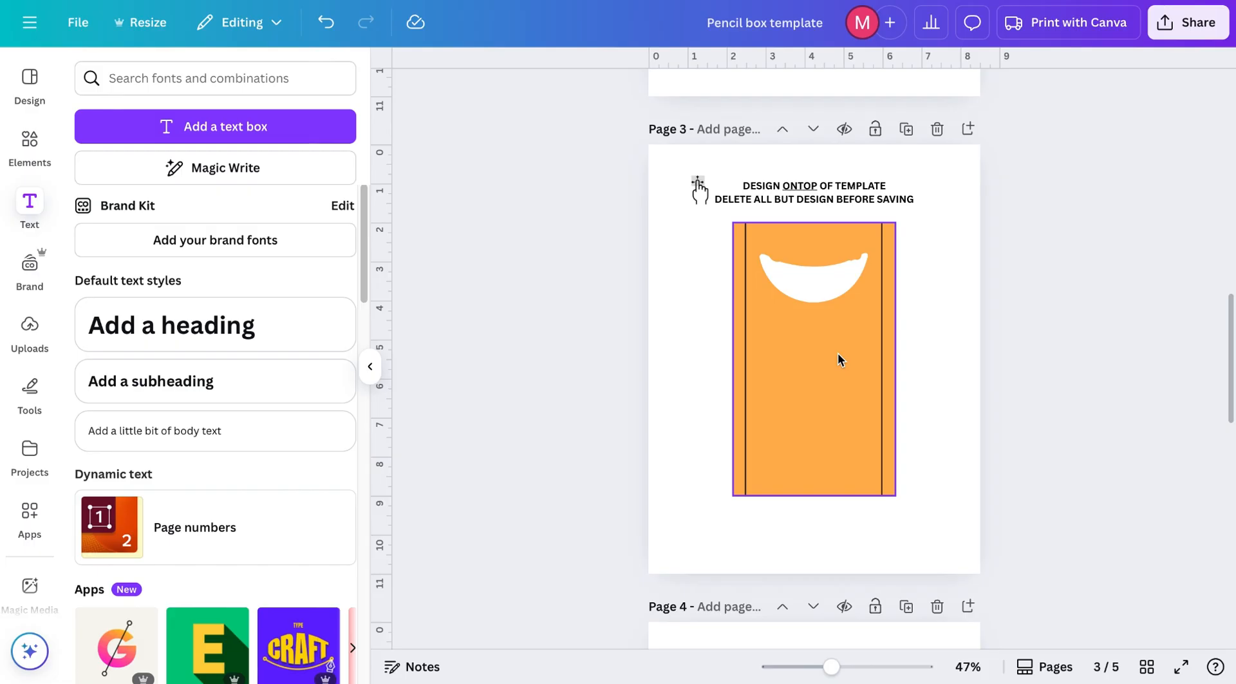
Step: Give the page 3 pencil box a new gradient fill running from red to blue
click(817, 347)
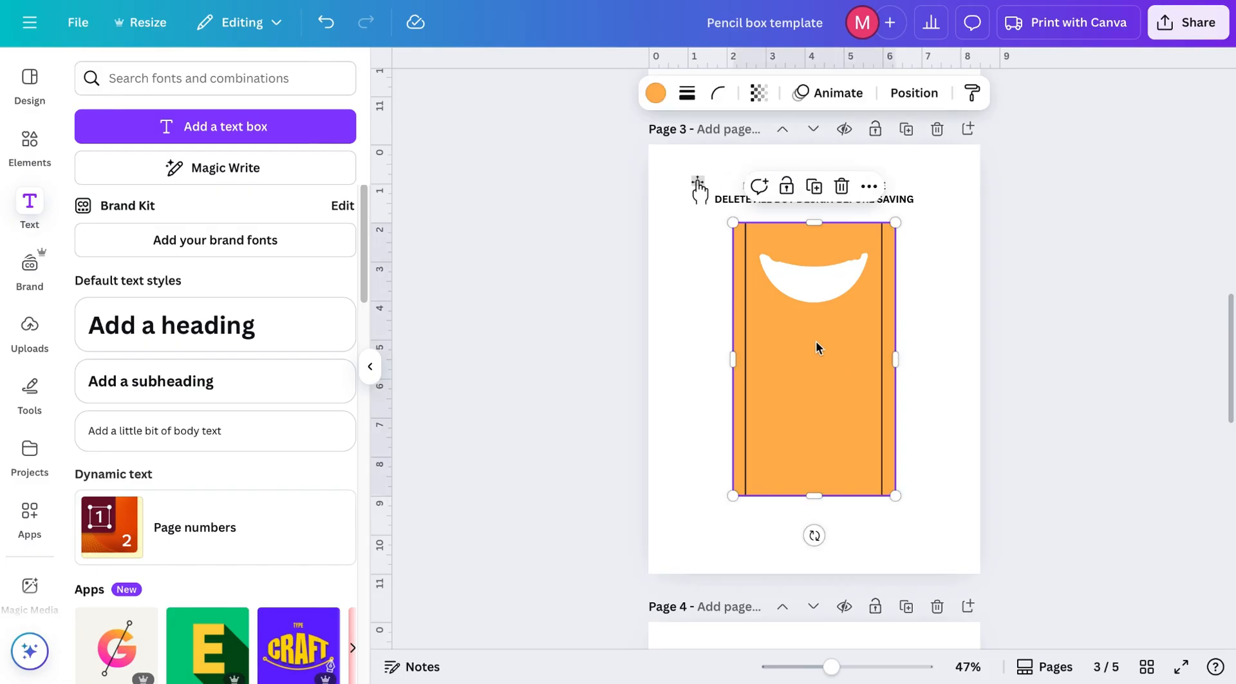
click(656, 93)
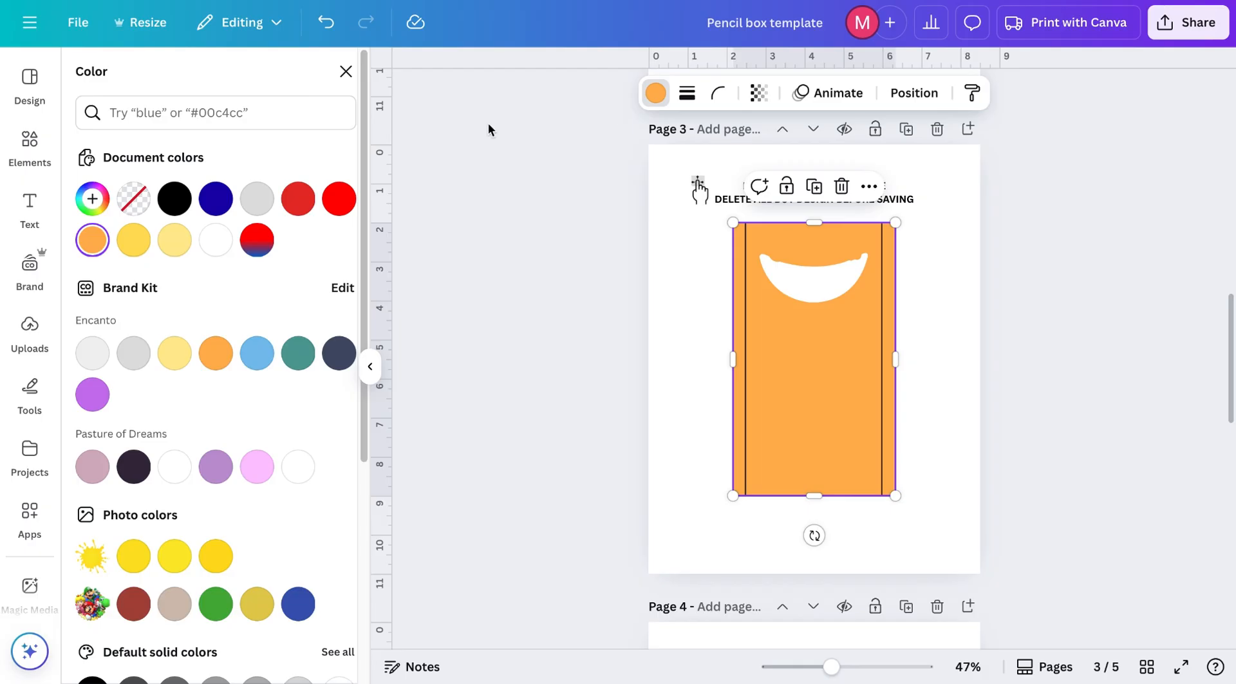
click(94, 201)
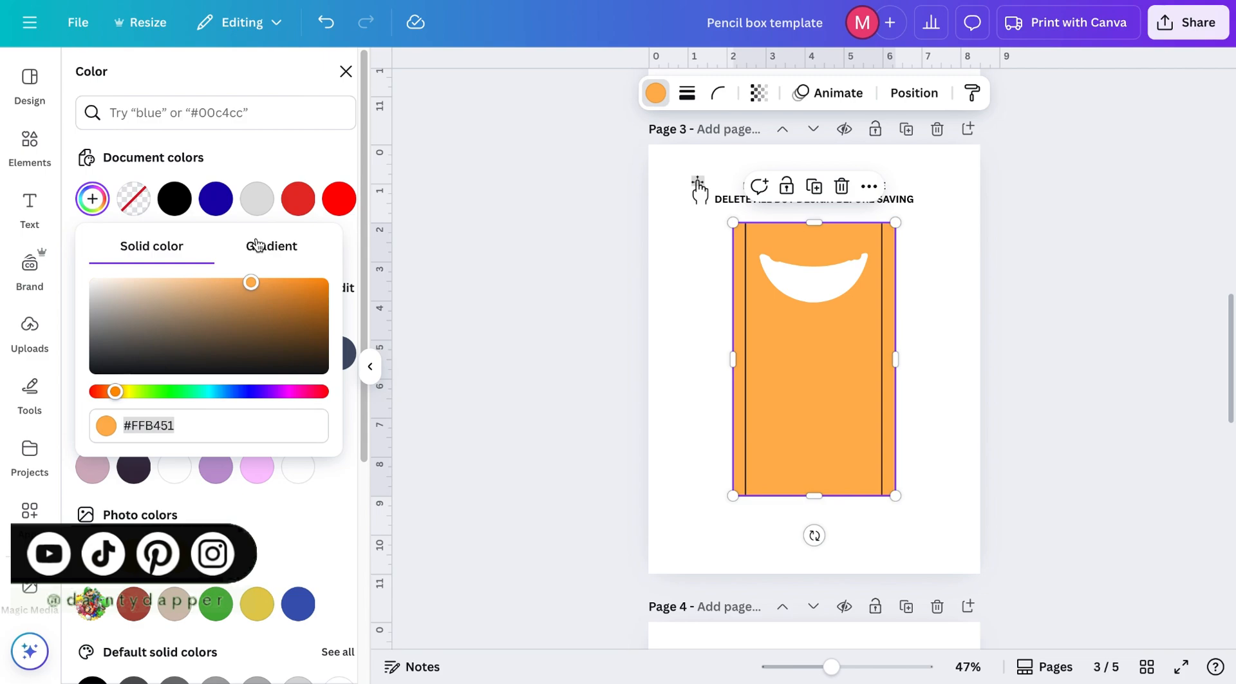
click(273, 249)
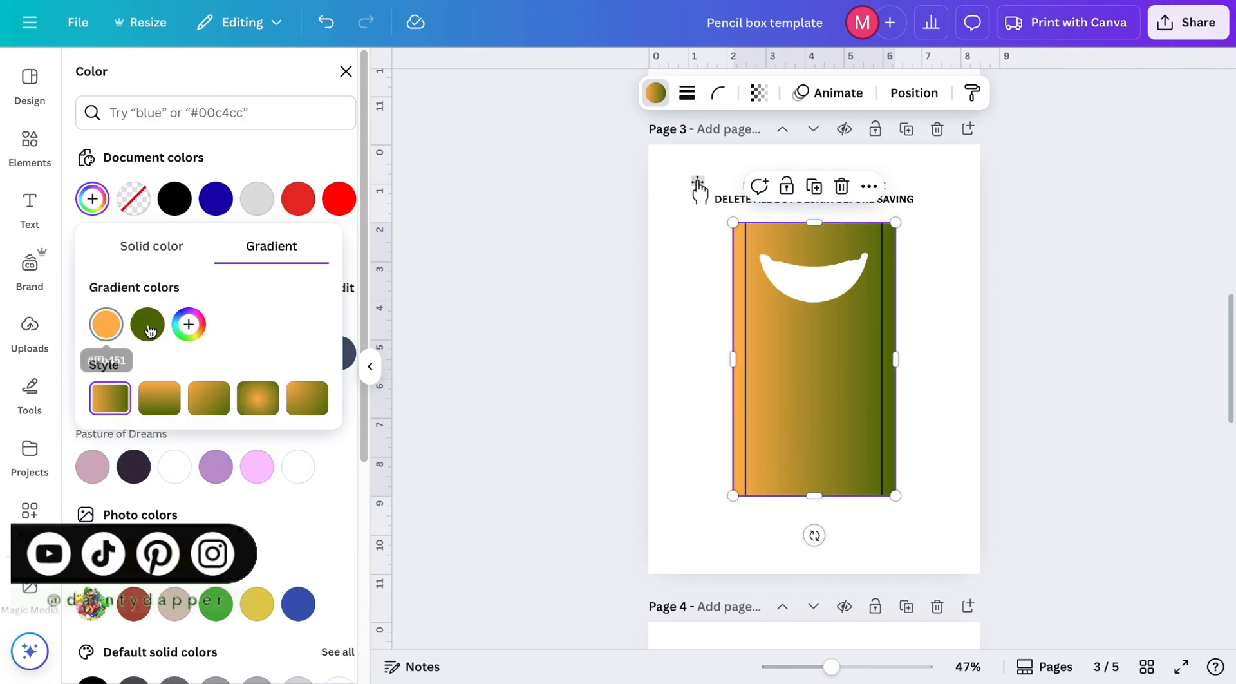
click(106, 325)
drag(138, 476, 84, 472)
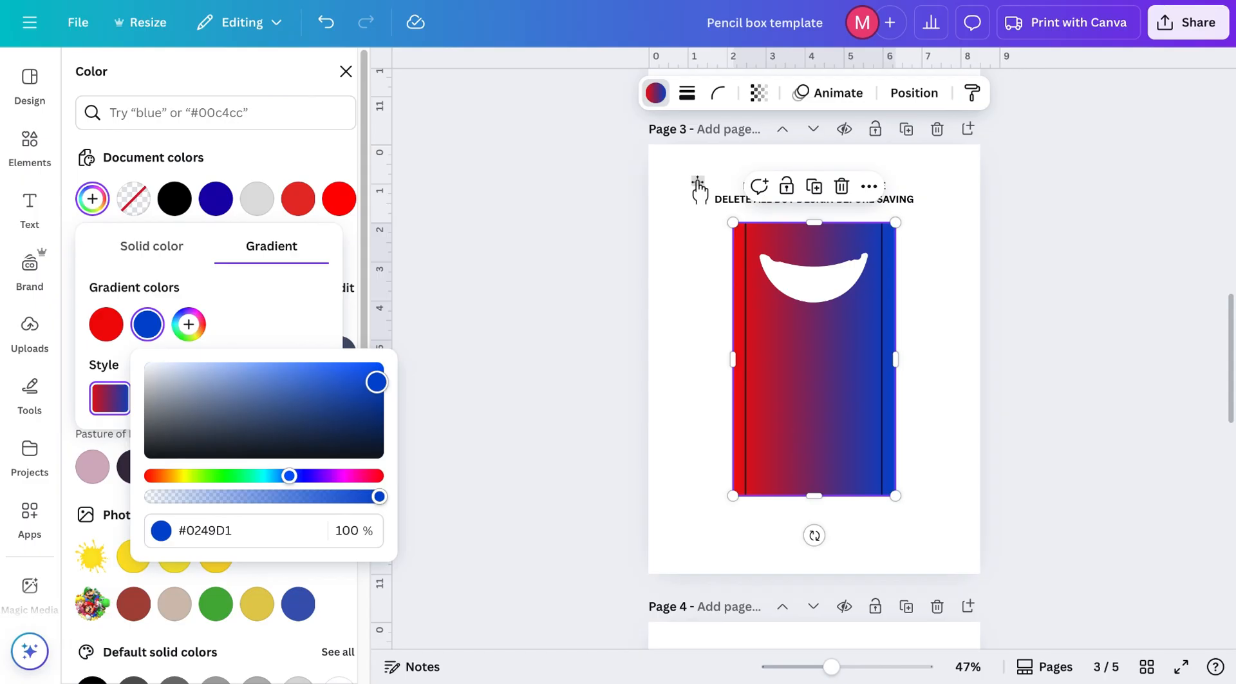
drag(377, 382, 383, 364)
click(238, 325)
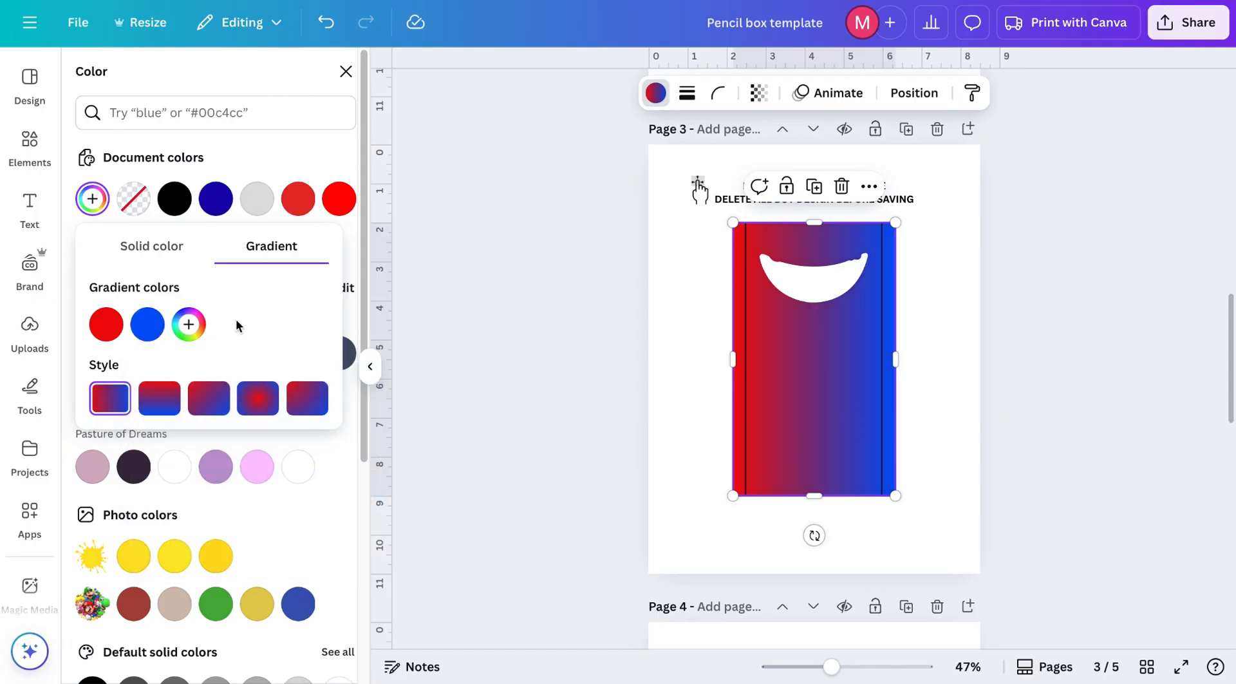
Step: Switch the gradient to the vertical style and add a third stop, making it red, red and blue
click(167, 409)
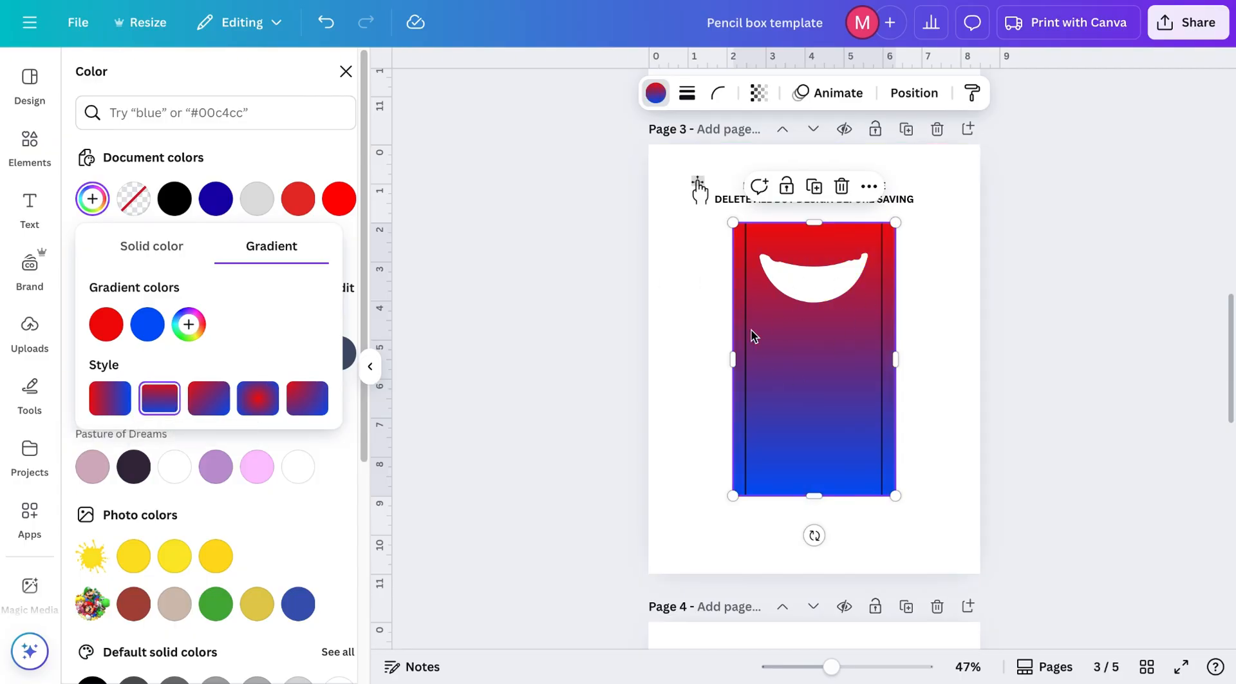
click(147, 325)
click(151, 476)
click(188, 324)
click(333, 476)
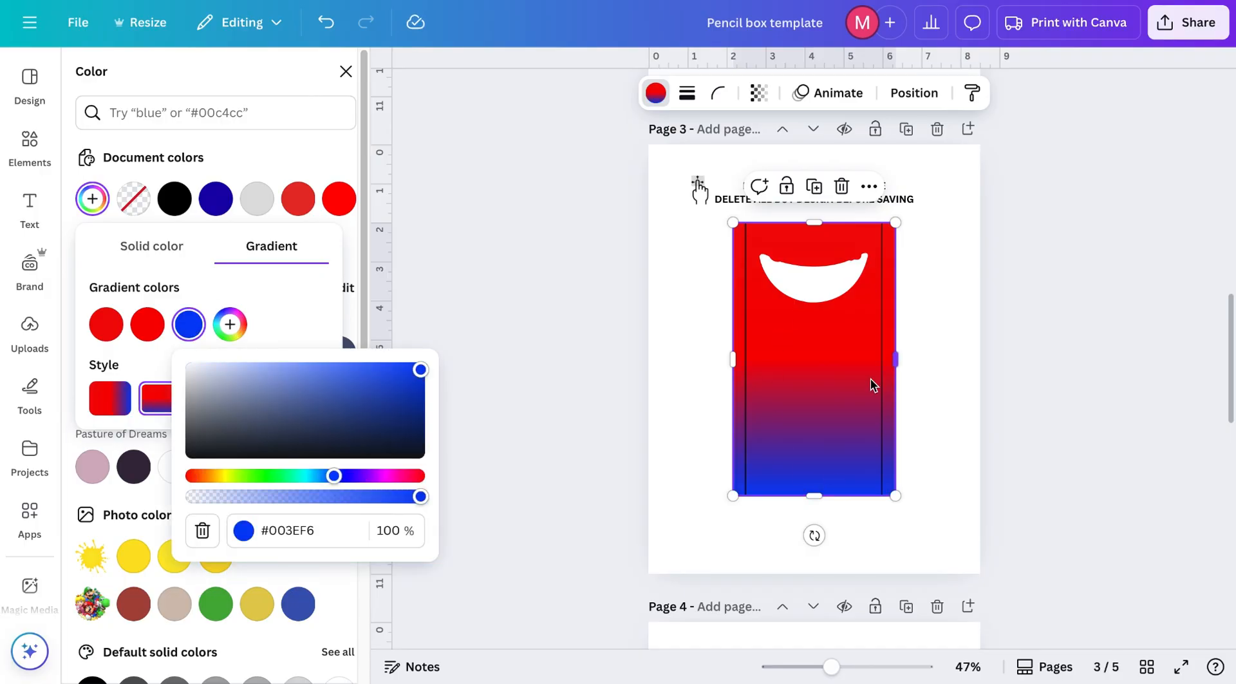
click(784, 322)
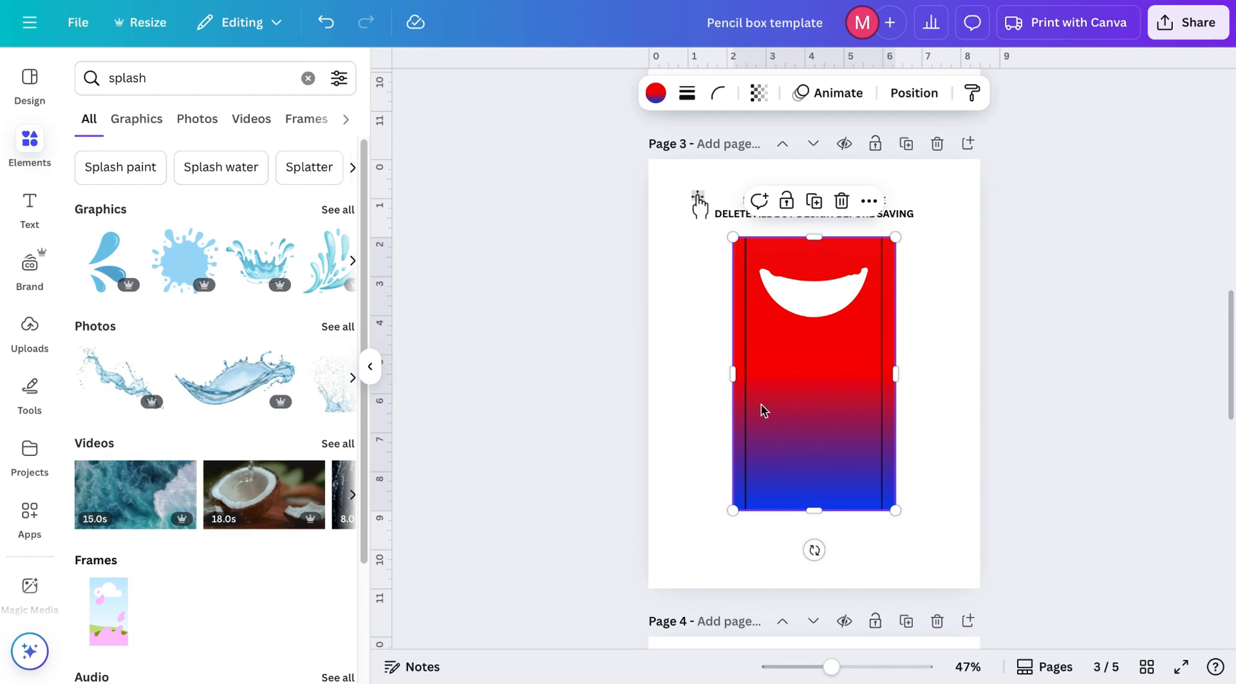
Step: Add a light blue splash graphic from the splash search onto the page 3 pencil box and enlarge it
click(143, 128)
scroll(165, 254, down, 1)
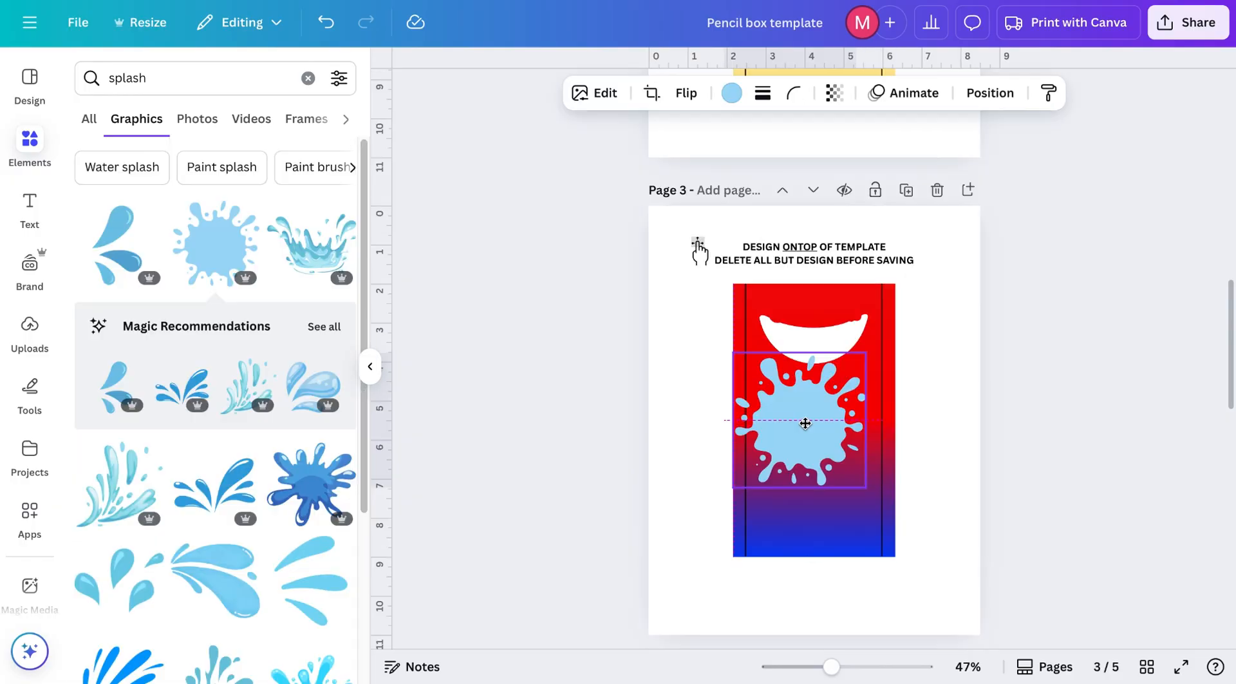
drag(805, 423, 809, 423)
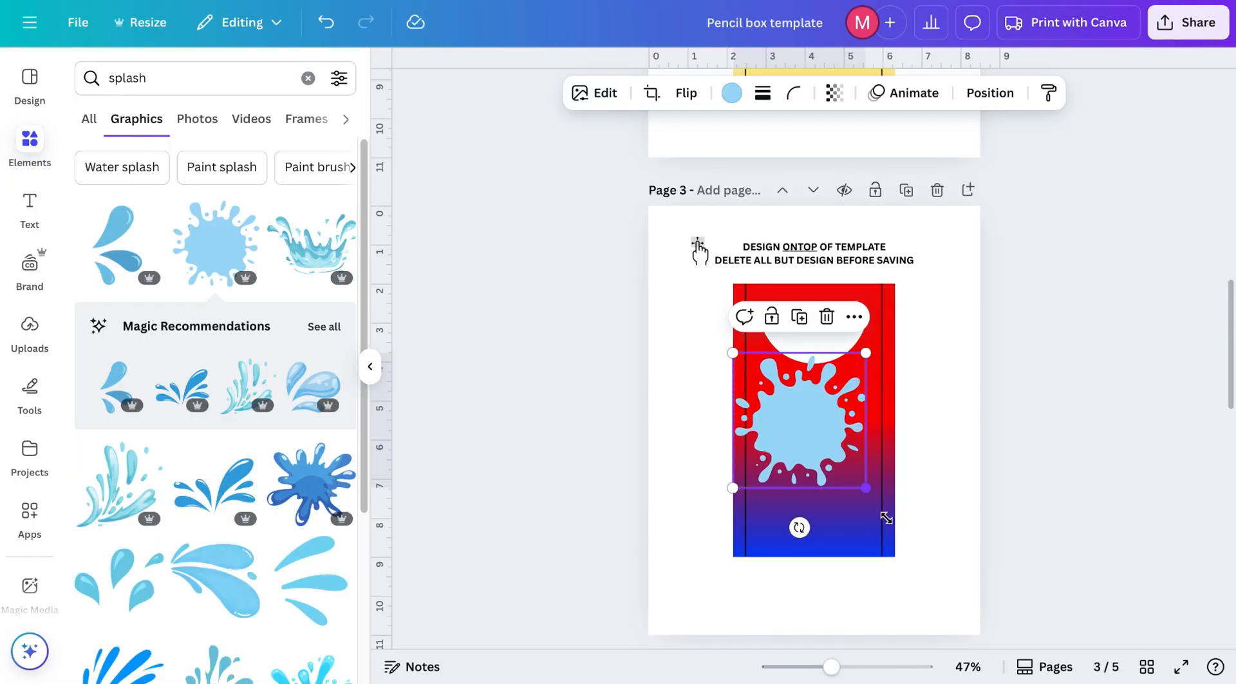
mouse_move(866, 487)
mouse_down()
mouse_move(945, 571)
mouse_move(860, 472)
mouse_up()
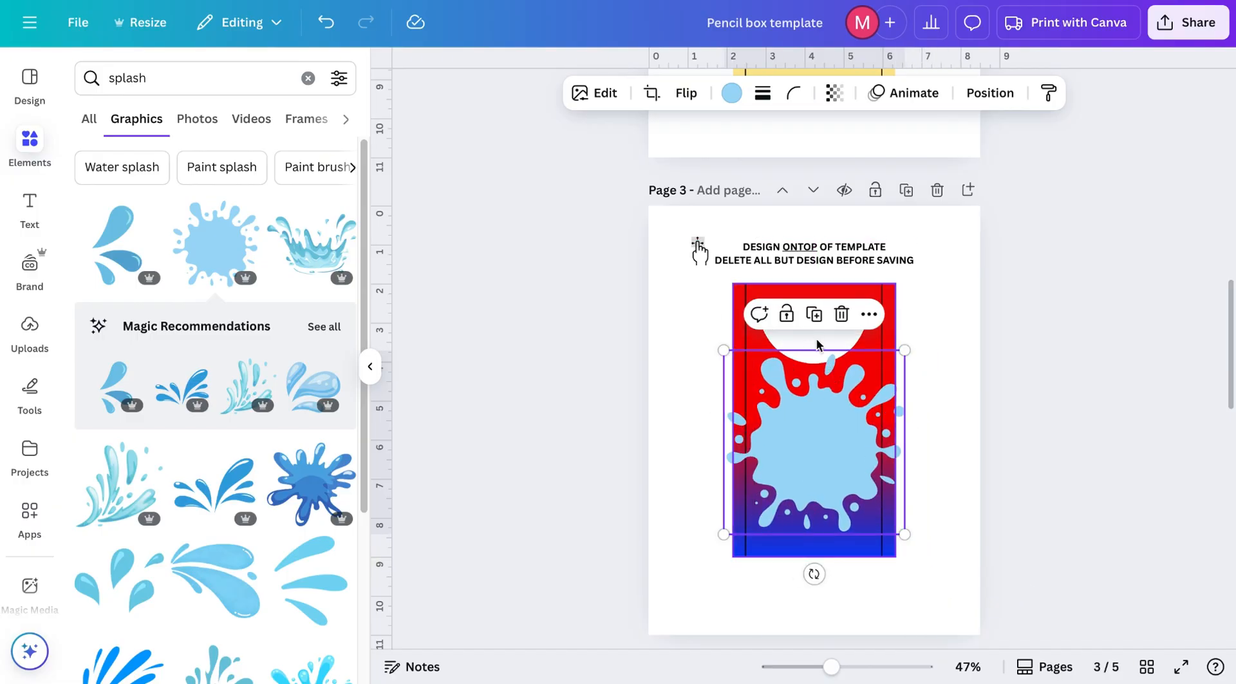
click(818, 348)
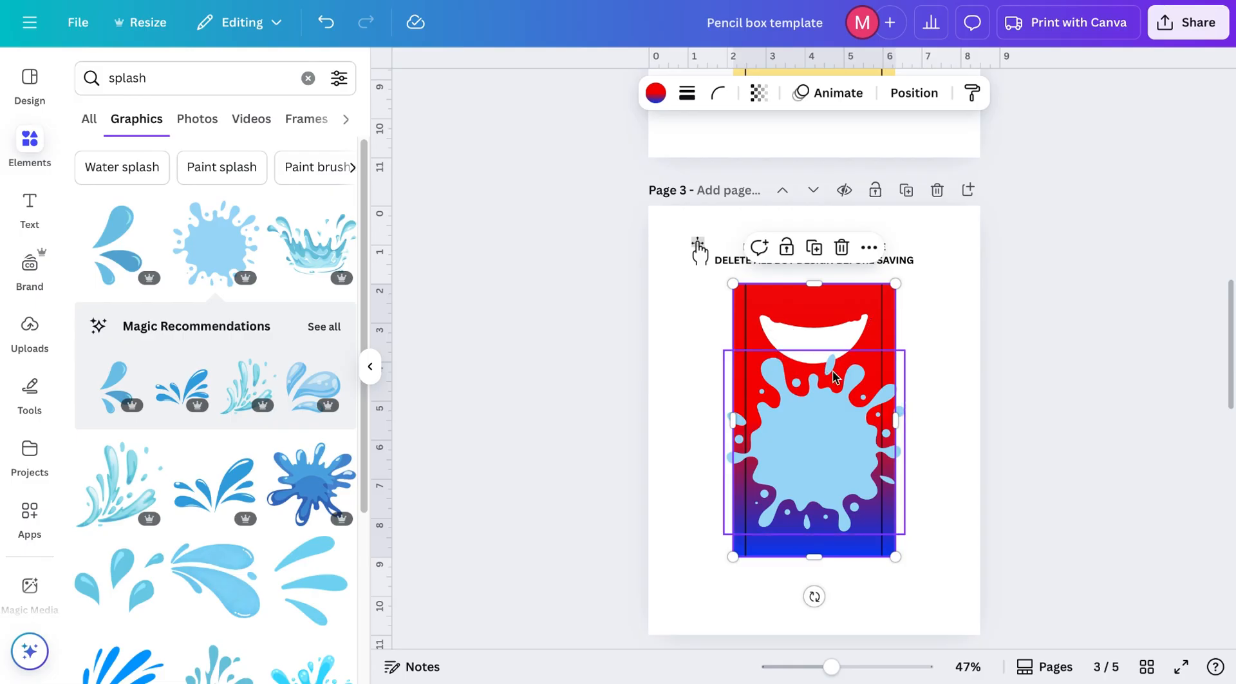
Step: Resize and reposition the splash so it covers the lower part of the pencil box
ctrl+scroll(833, 377, up, 5)
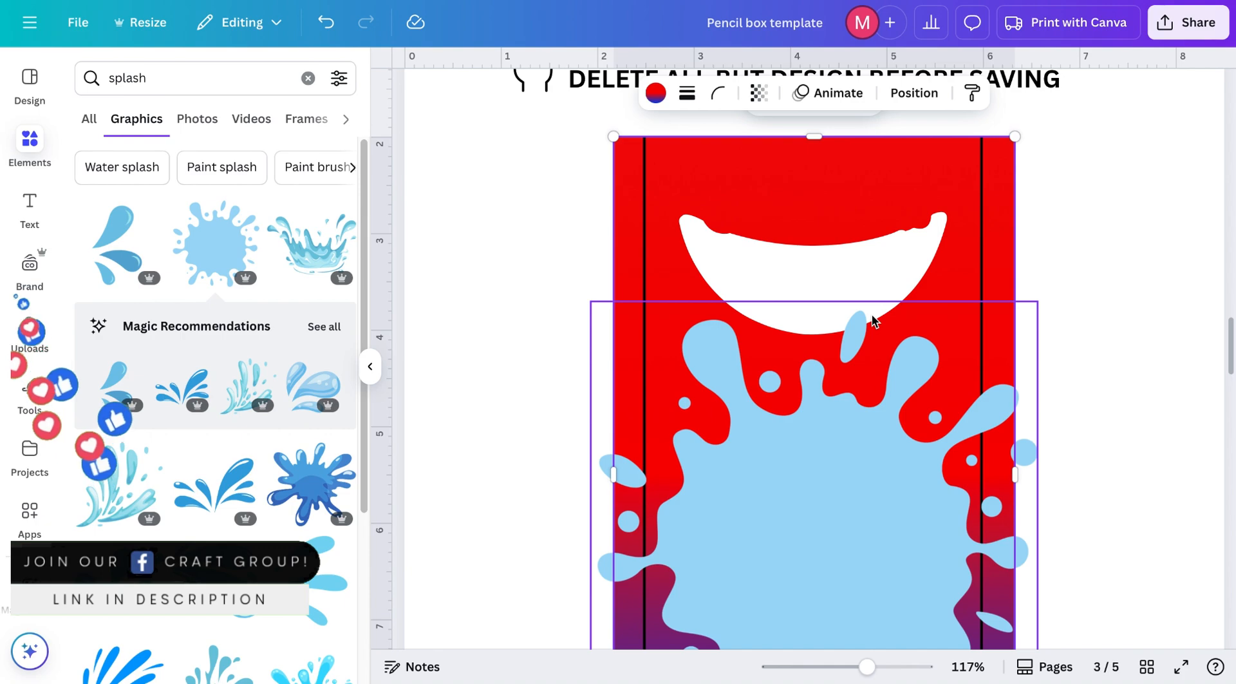
click(1031, 310)
drag(1037, 302, 996, 361)
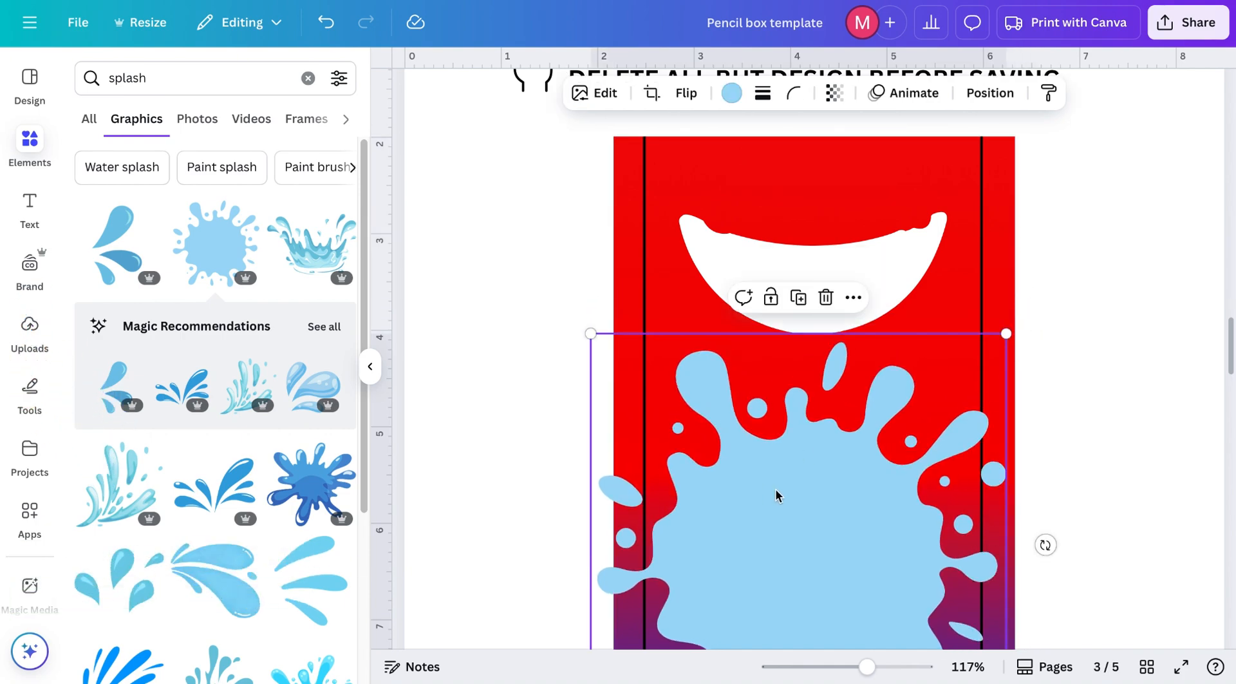
scroll(775, 497, down, 3)
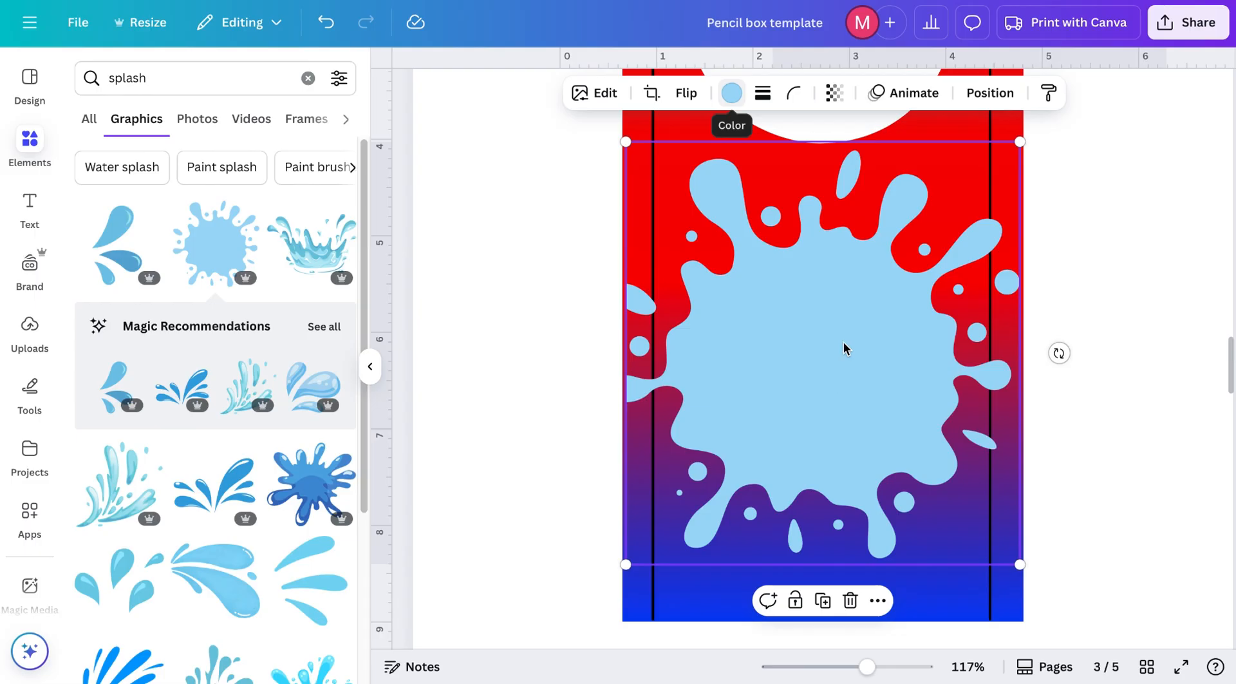
Step: Recolor the splash graphic yellow from the document colors
click(732, 100)
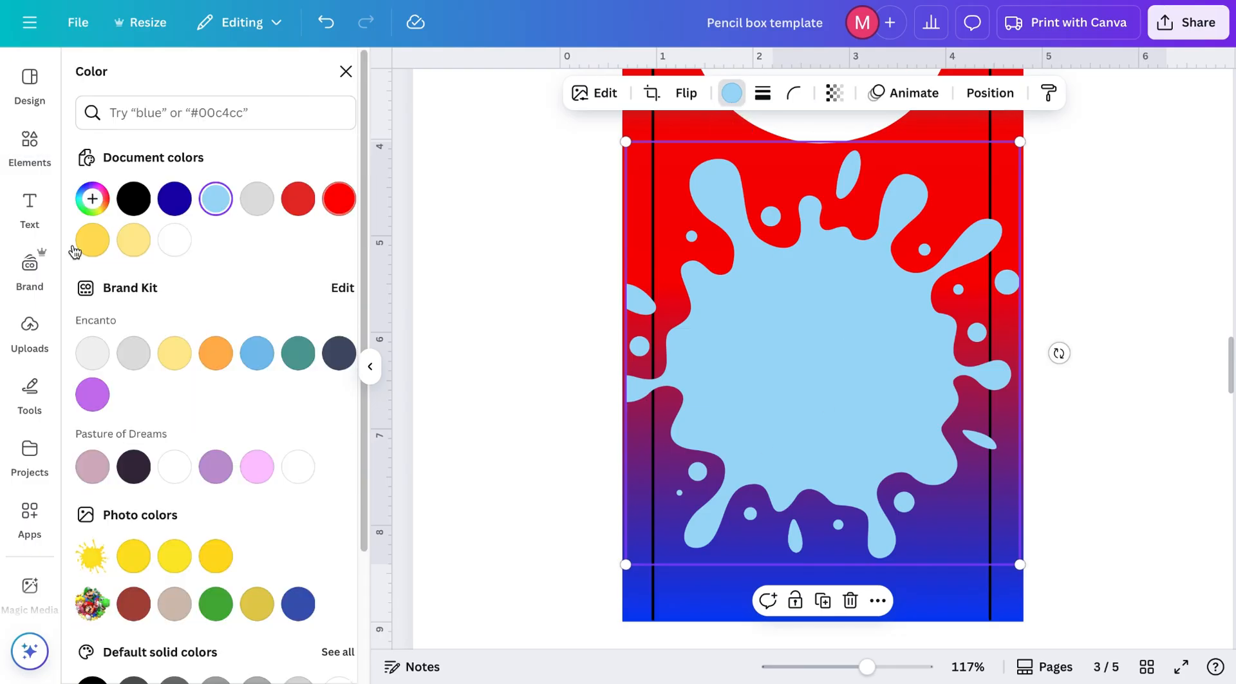
click(84, 245)
click(1109, 356)
scroll(1109, 357, down, 1)
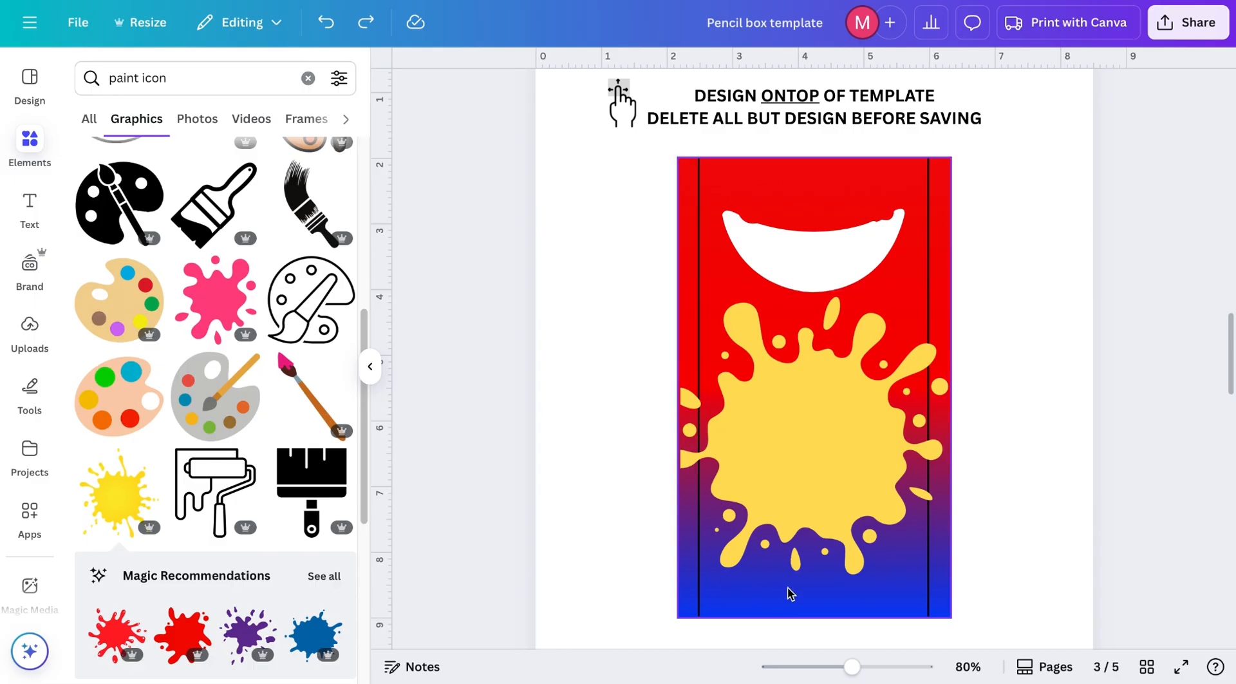
Step: Enlarge the yellow splash toward the upper right, then delete the selected item
click(951, 284)
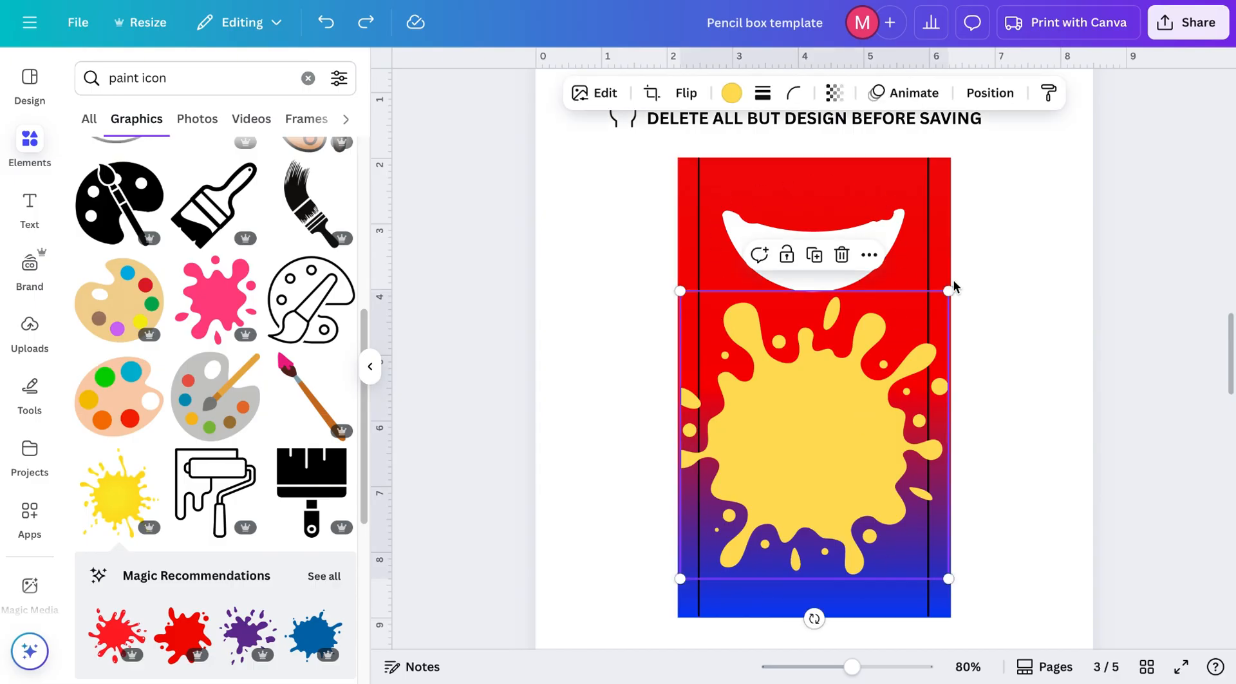
drag(949, 287, 997, 225)
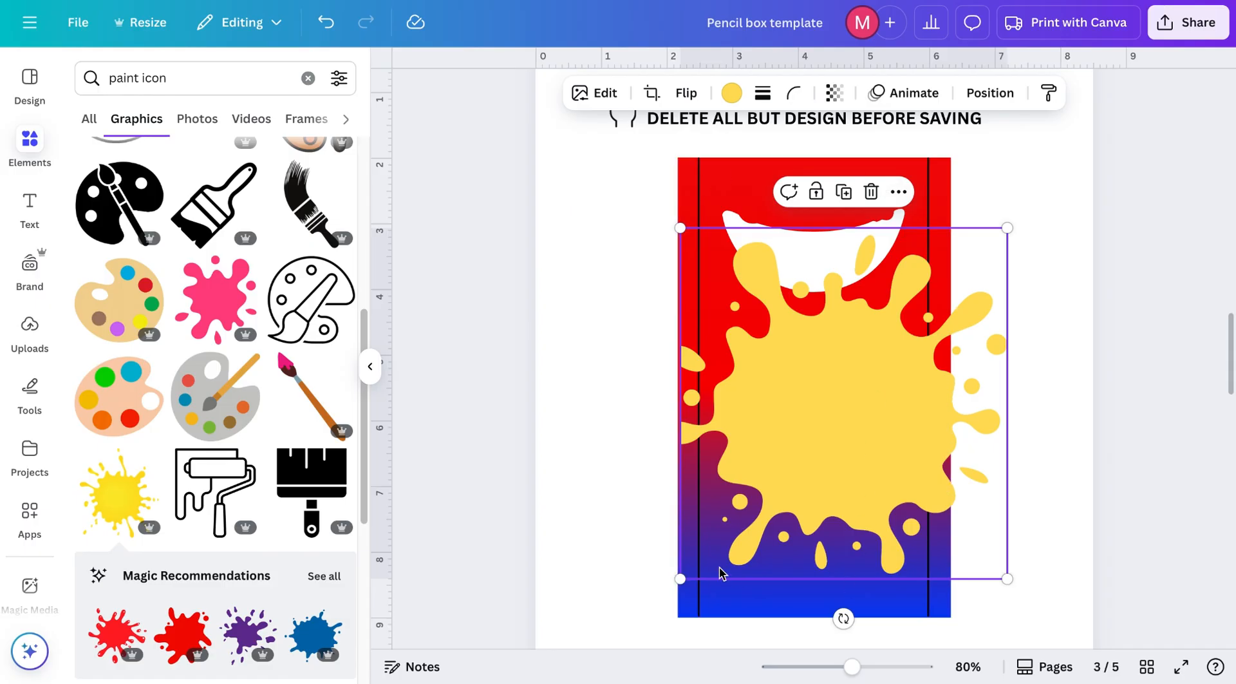
key(Delete)
scroll(845, 438, down, 10)
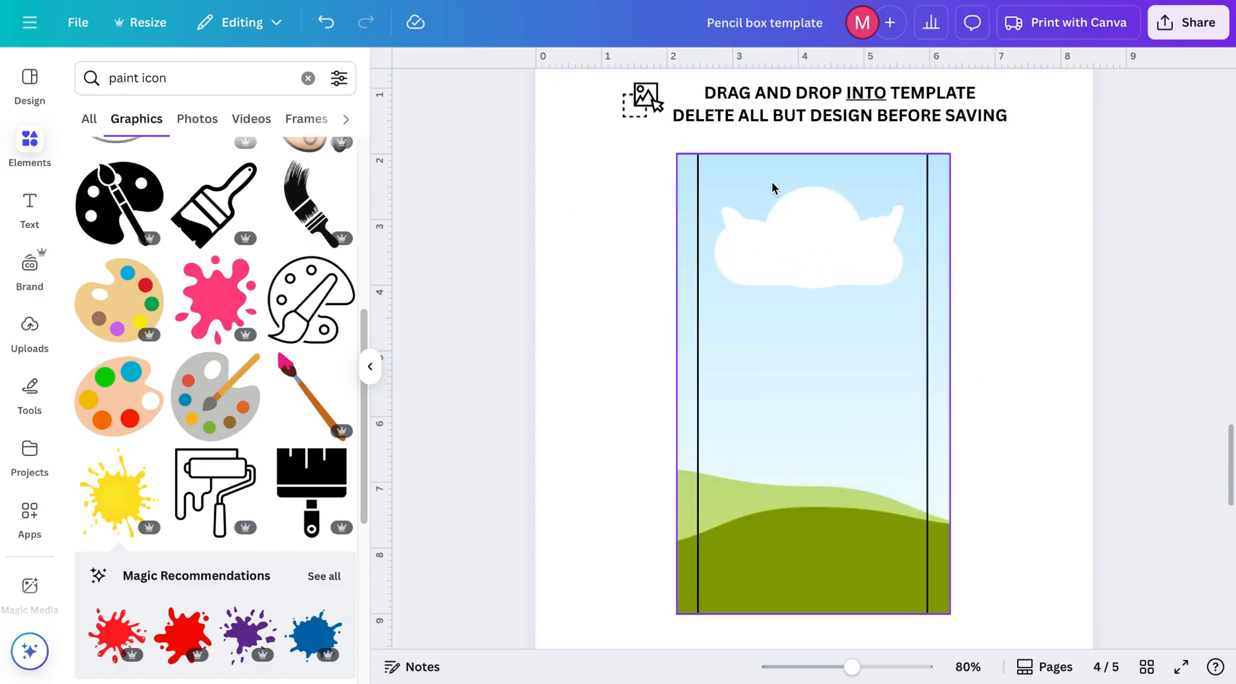
Step: Replace the sky image in the page 3 pencil box with the yellow paint splash graphic
click(837, 503)
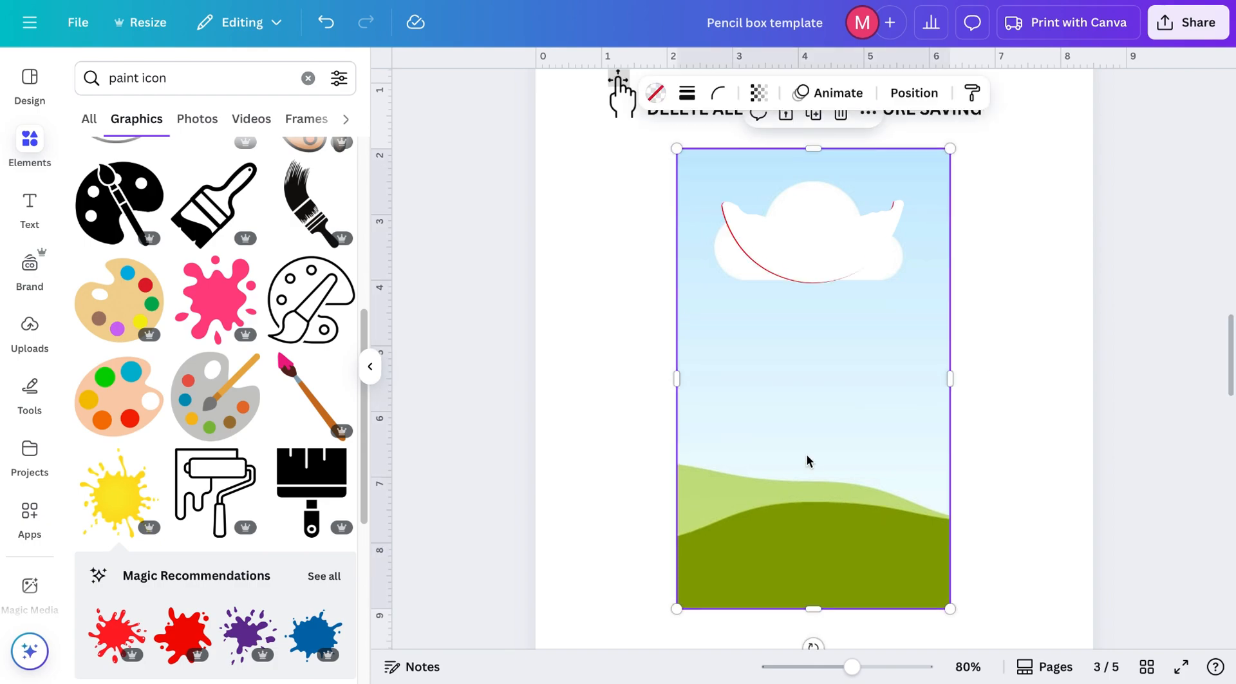
drag(823, 469, 737, 457)
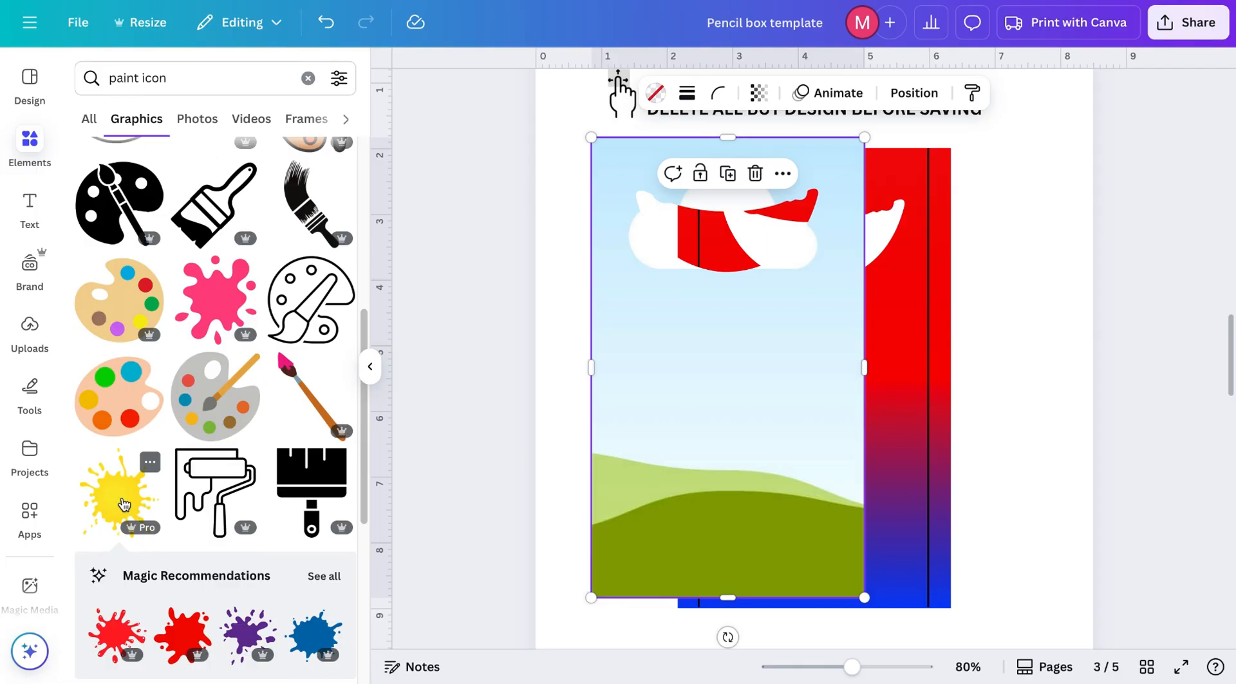
drag(123, 502, 775, 289)
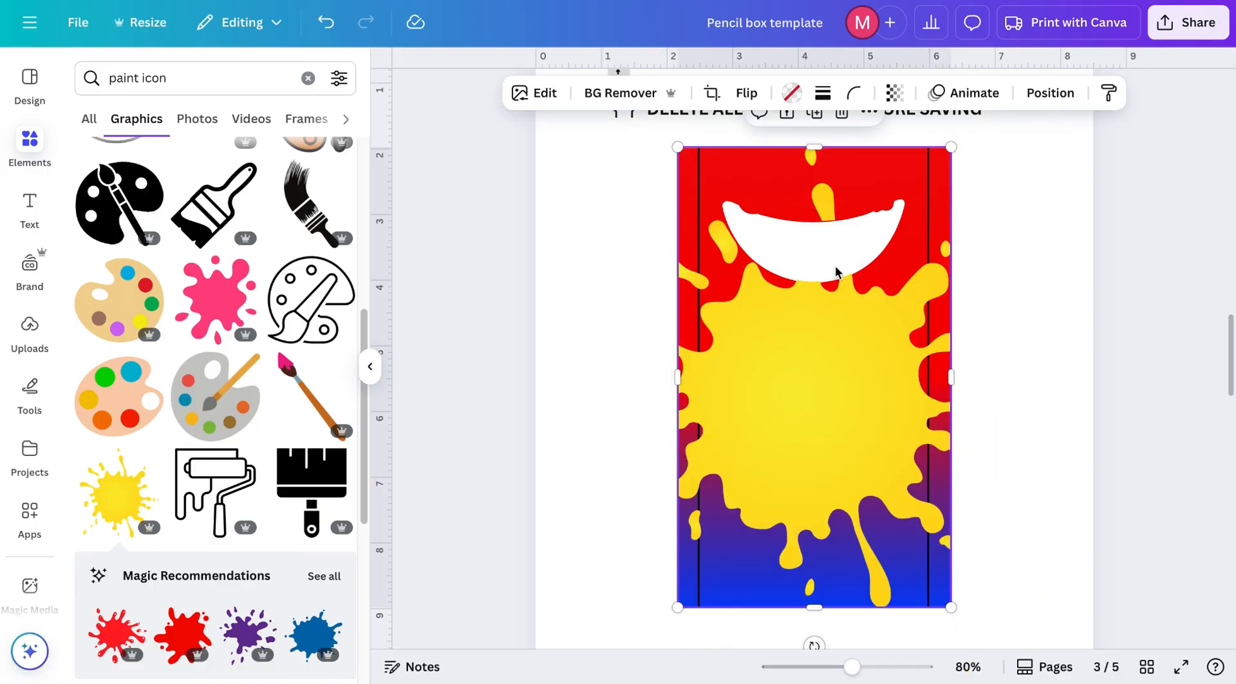
Step: Crop the splash inside its frame, enlarging it so the splash spreads past the box edges
double_click(817, 337)
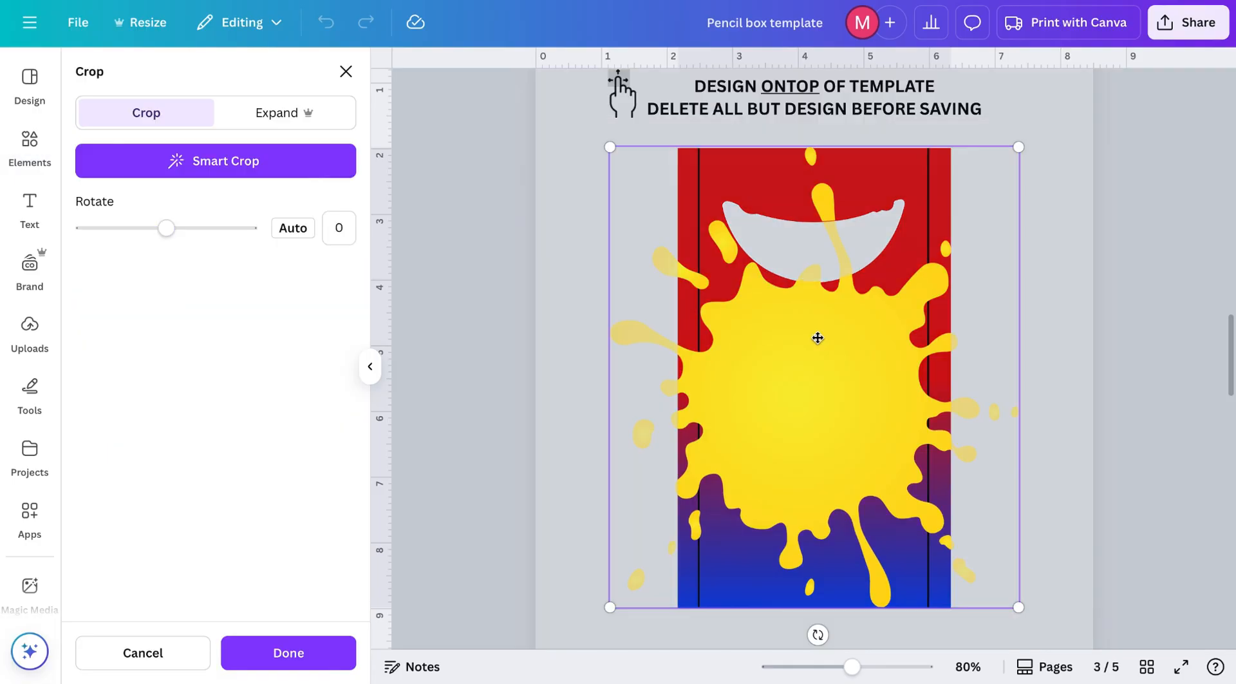
drag(1020, 148, 1057, 105)
mouse_move(859, 366)
mouse_down()
mouse_move(842, 365)
mouse_move(854, 362)
mouse_up()
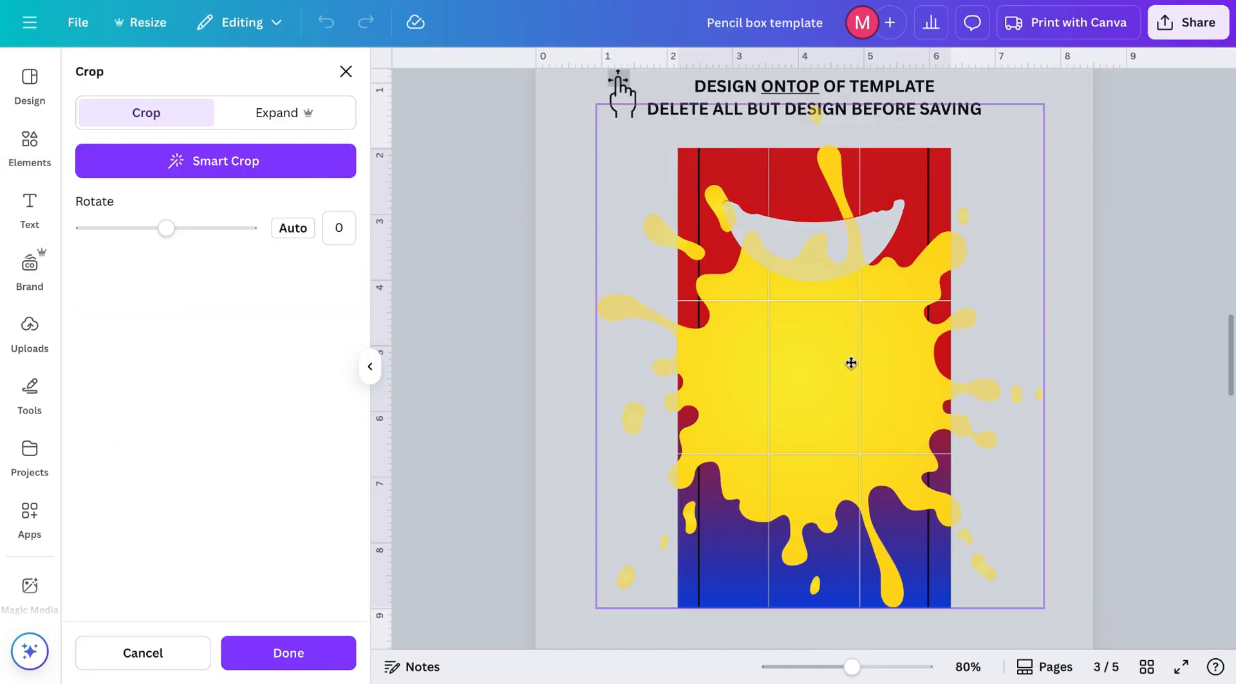
key(Return)
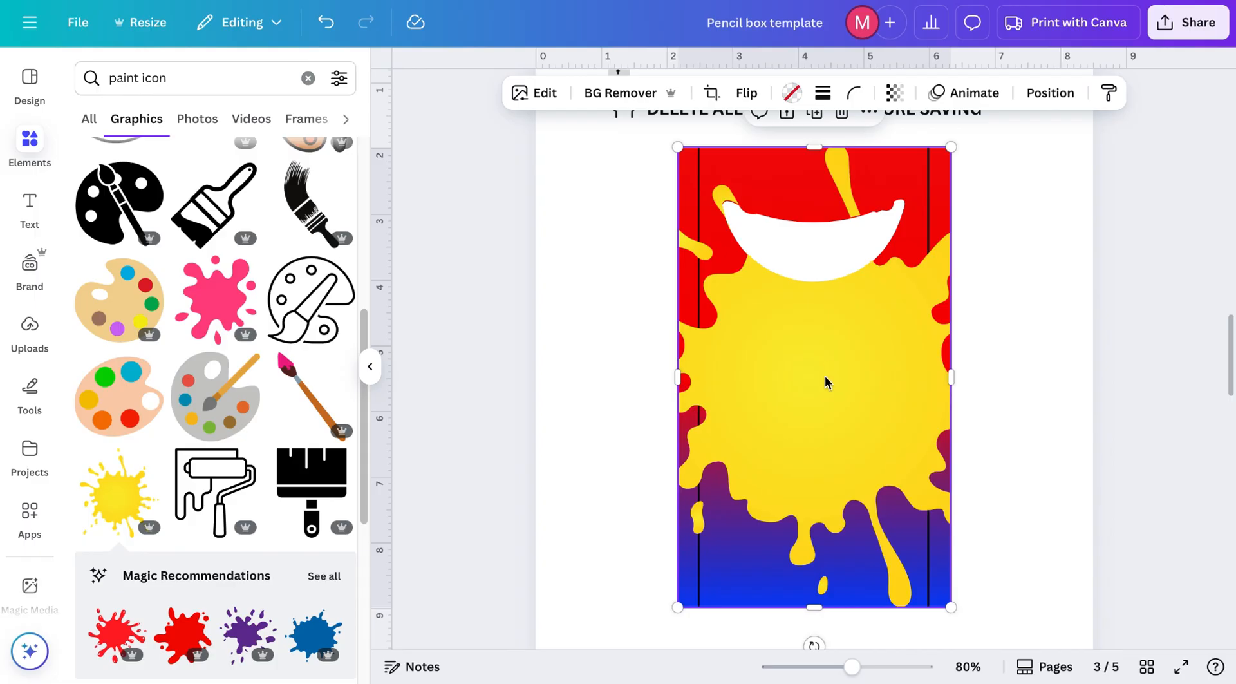
Step: Lock the splash graphic in place
scroll(825, 376, up, 1)
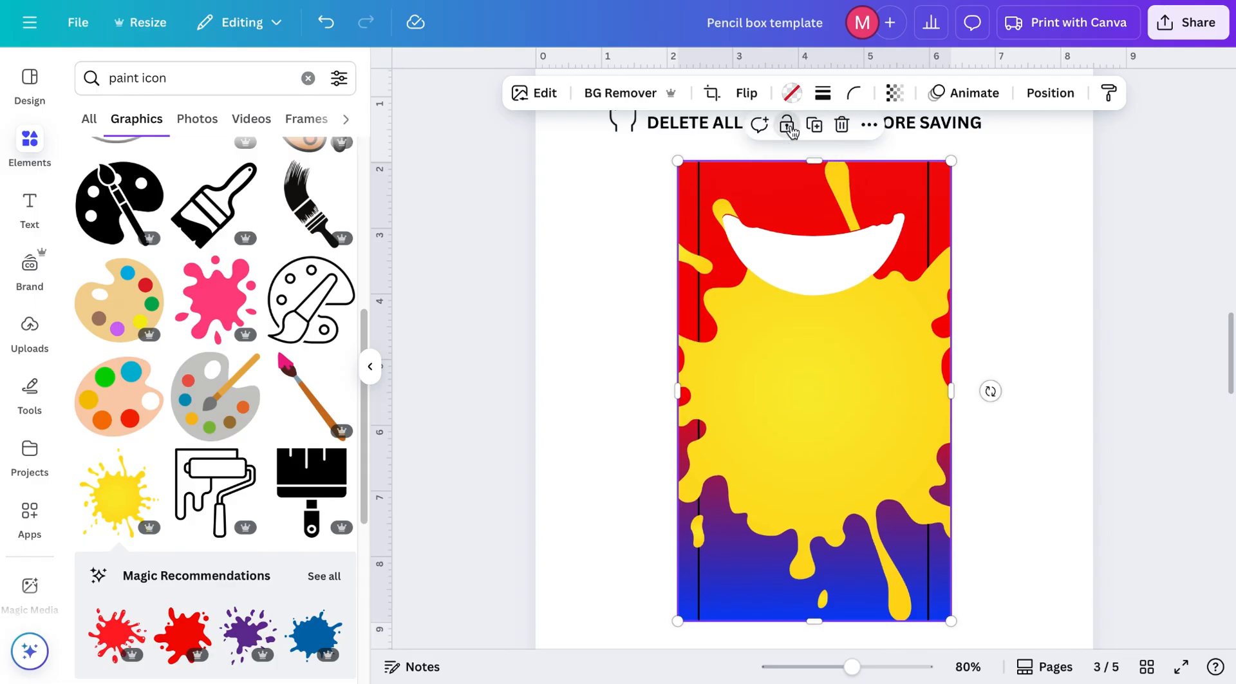
click(789, 129)
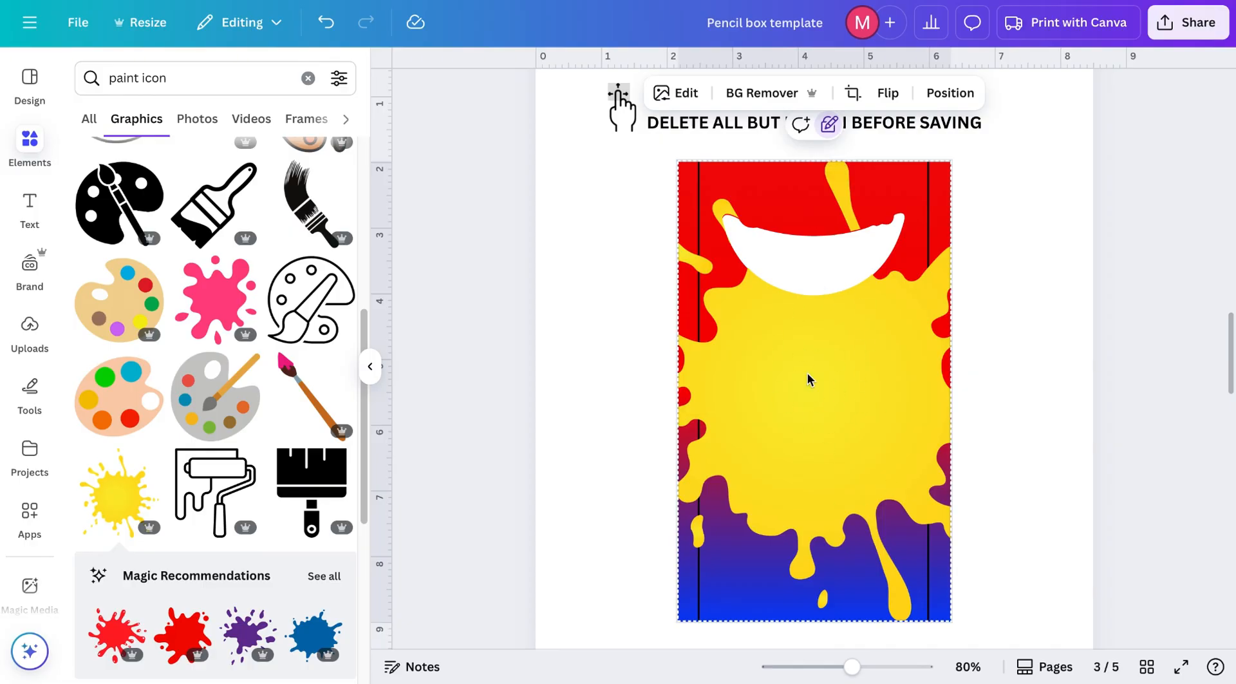
click(828, 125)
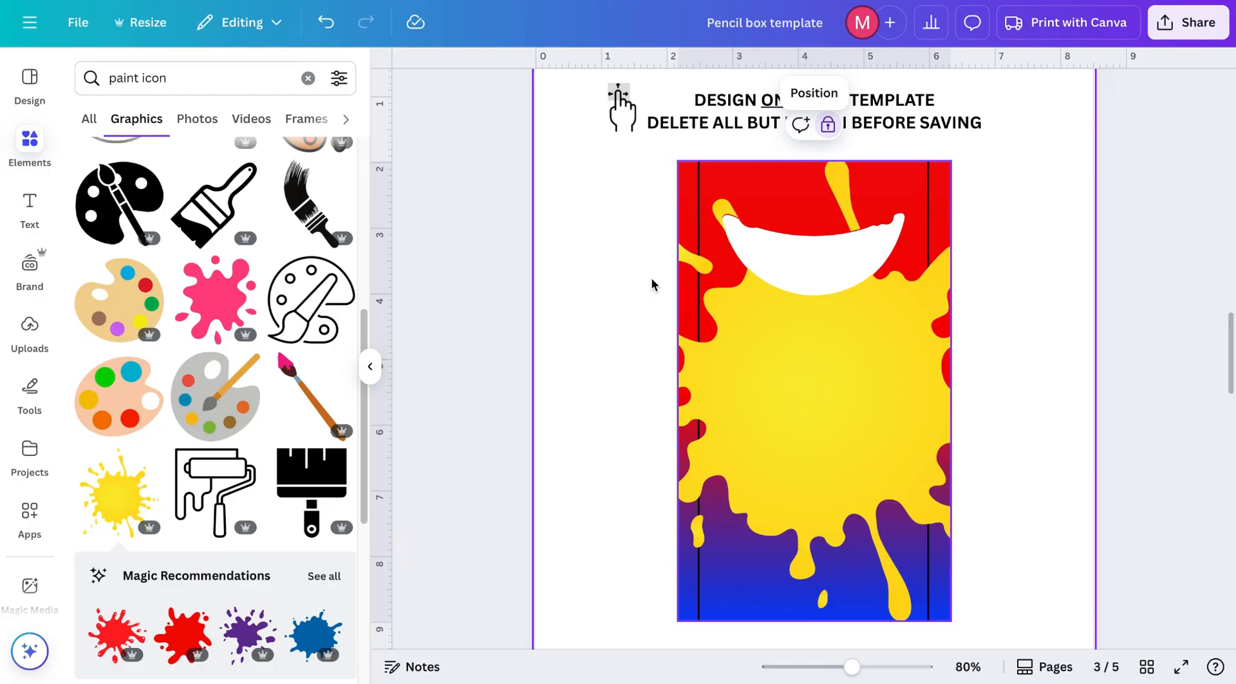
Step: Add a heading text box and replace its text with Greycen
click(30, 204)
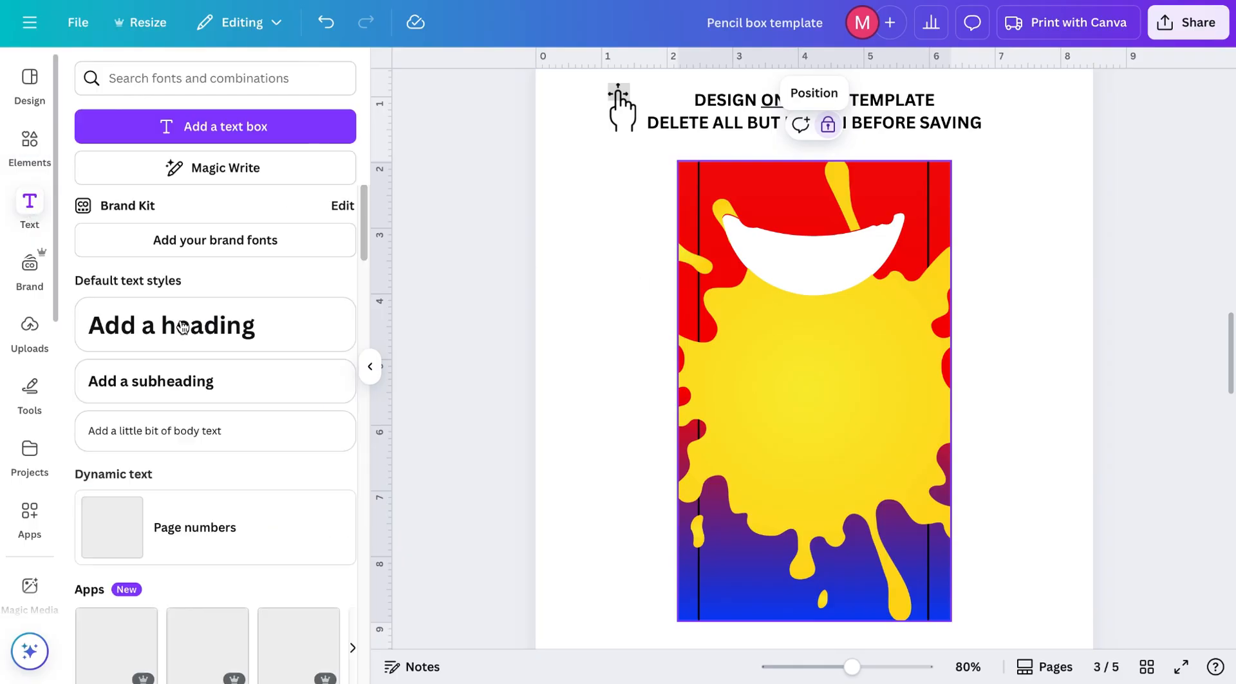
click(183, 327)
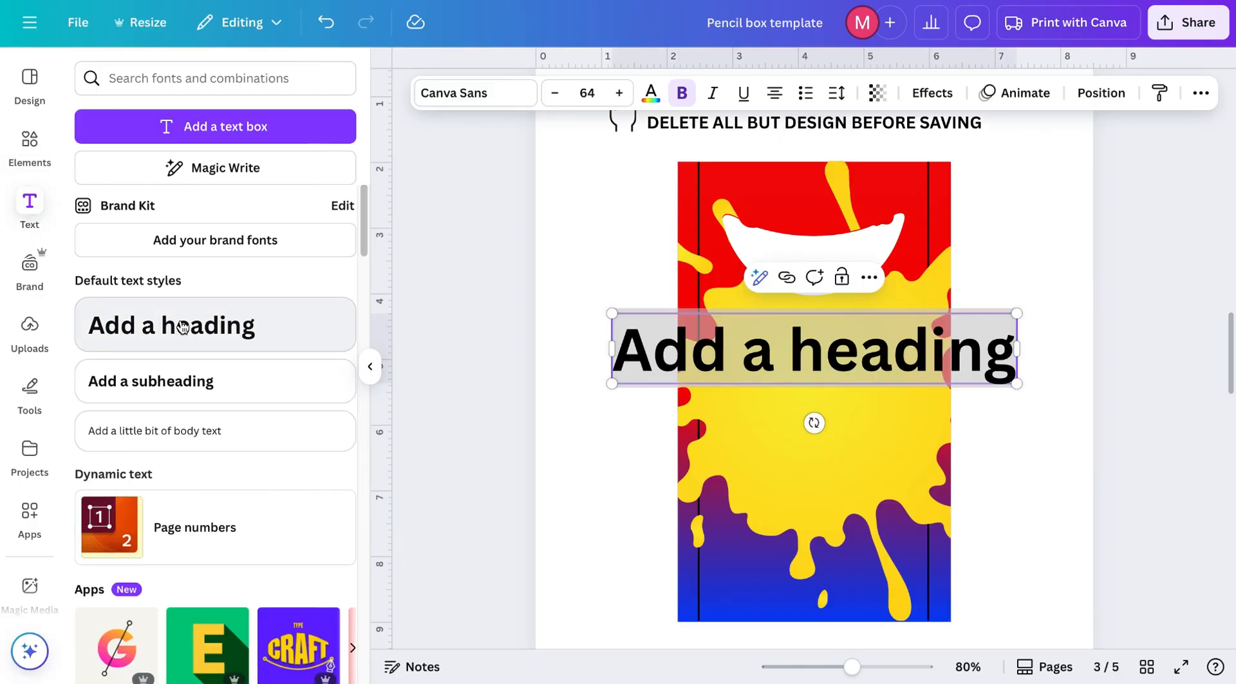
key(BackSpace)
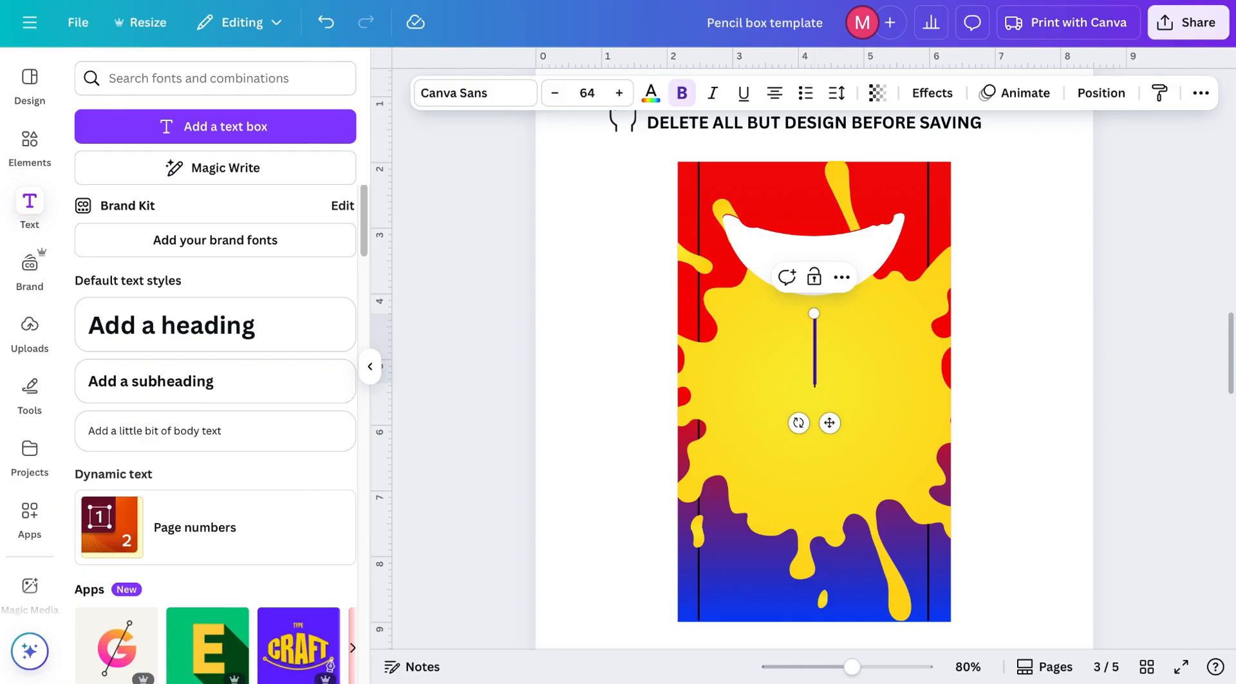
text(Greycen)
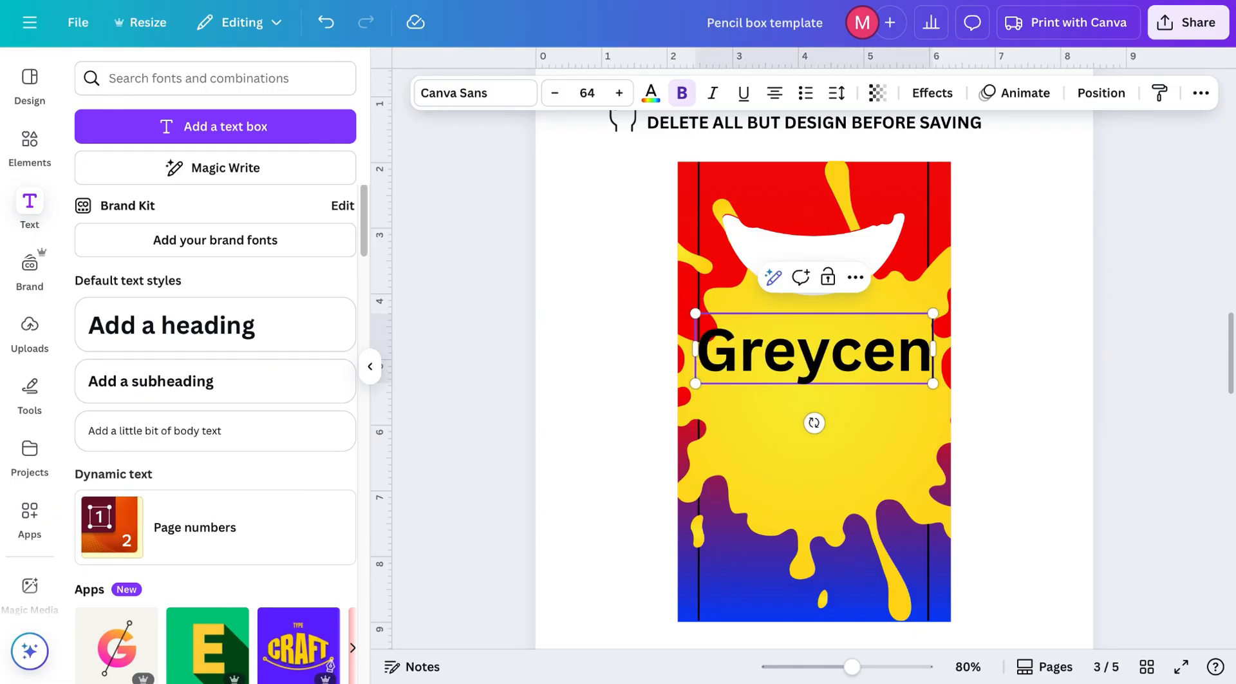
Step: Change the Greycen text font to Omnes Bold and shrink the text box to about size 44.5
click(458, 94)
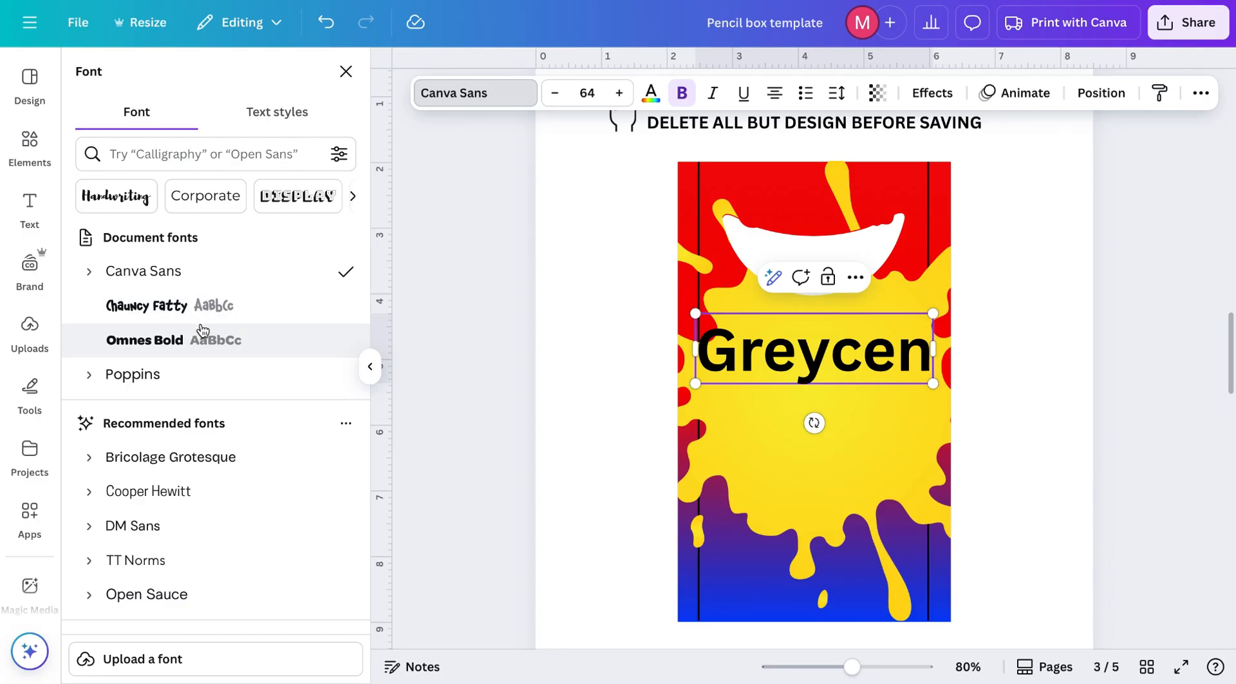
click(177, 346)
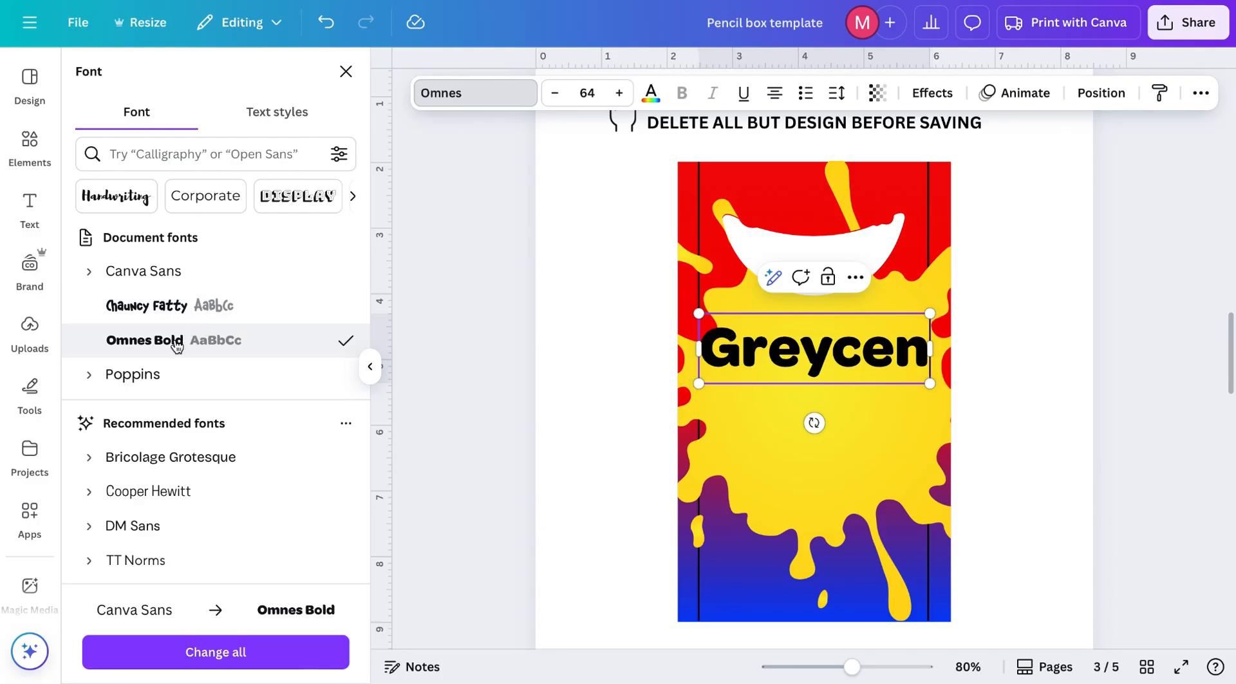
drag(930, 383, 859, 361)
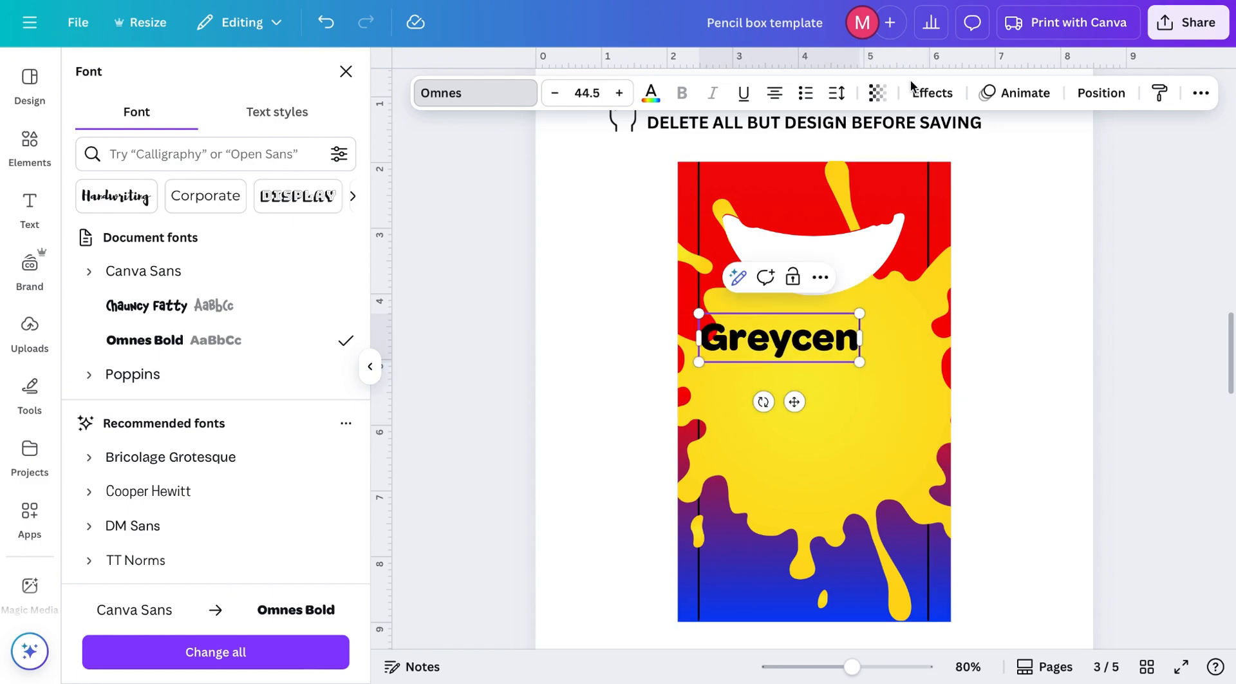
Step: Apply a dark blue Outline effect with thickness 124 to Greycen and make its text yellow
click(931, 93)
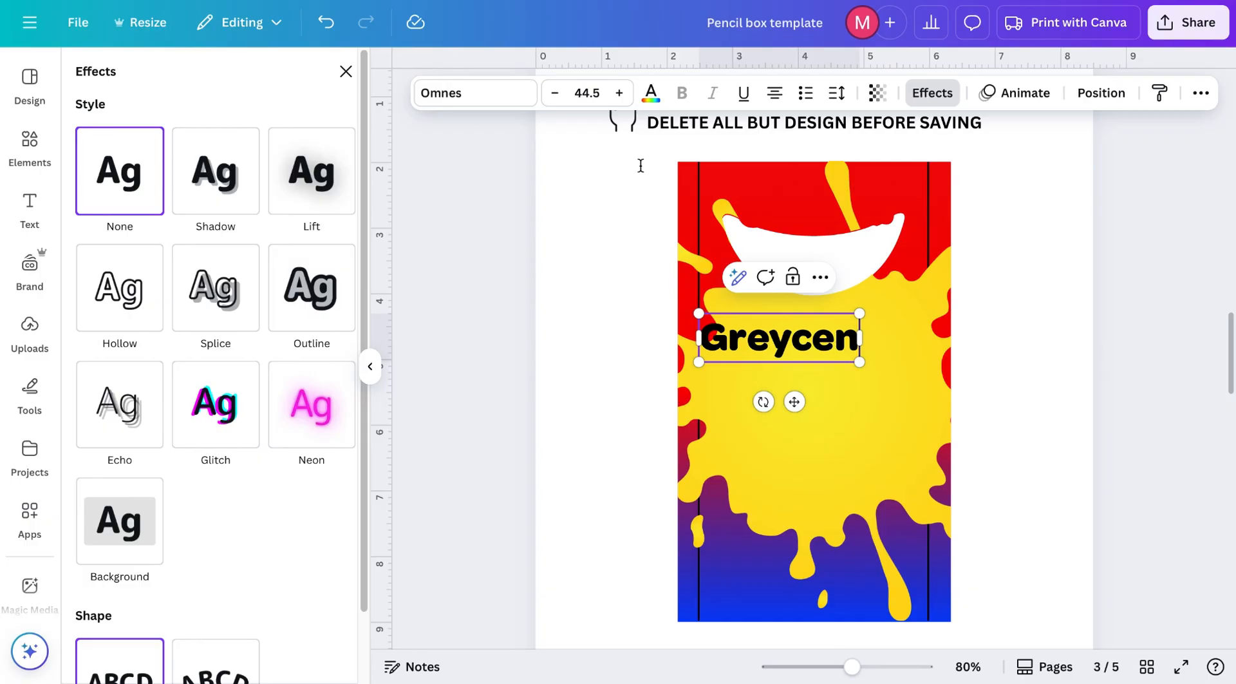
click(322, 295)
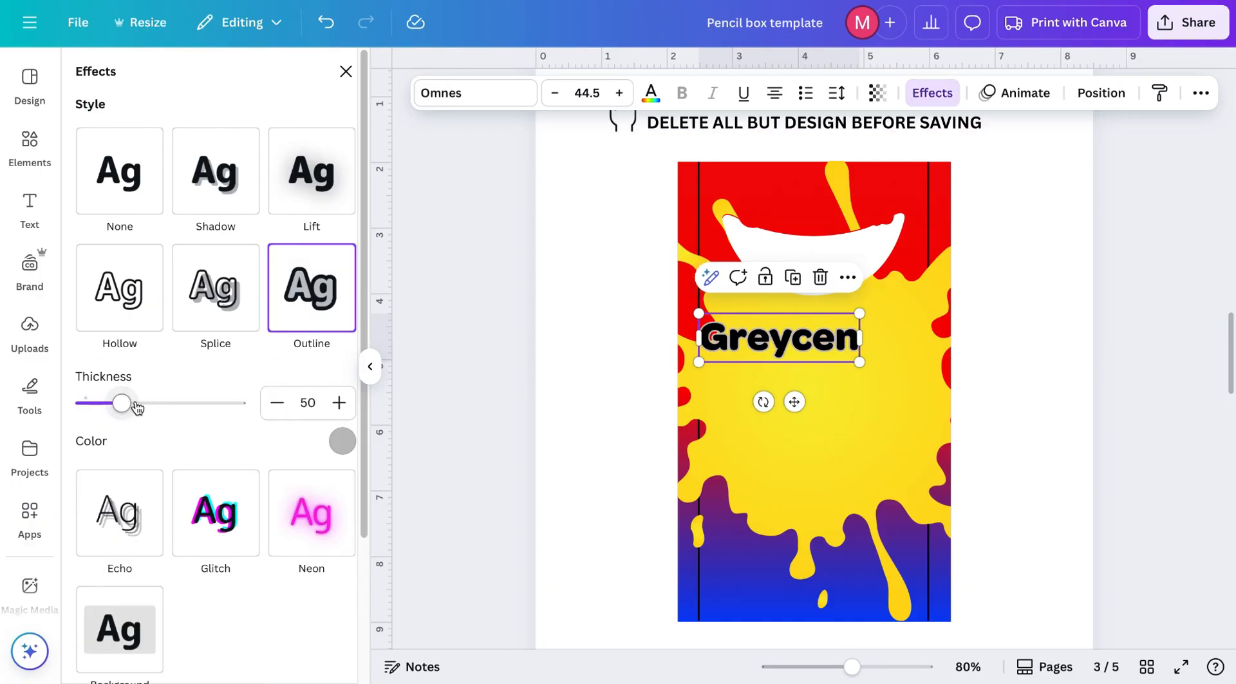
mouse_move(138, 407)
mouse_down()
mouse_move(264, 411)
mouse_move(138, 405)
mouse_up()
click(342, 440)
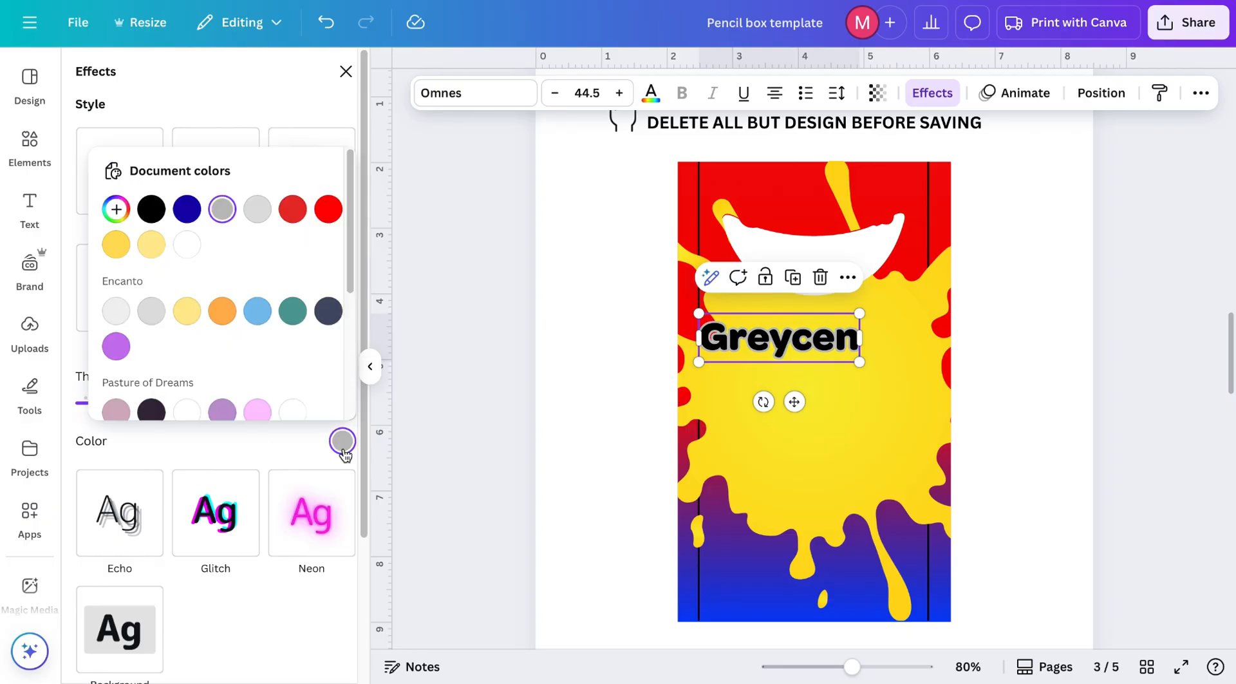
click(187, 208)
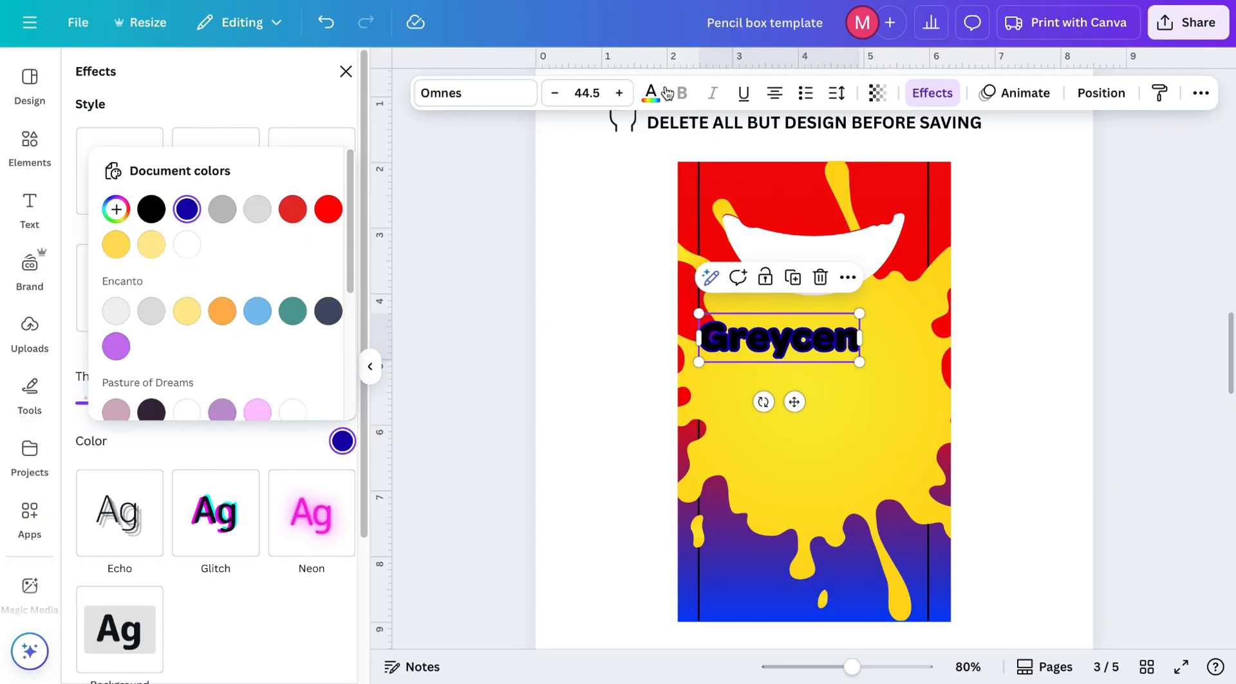
click(652, 93)
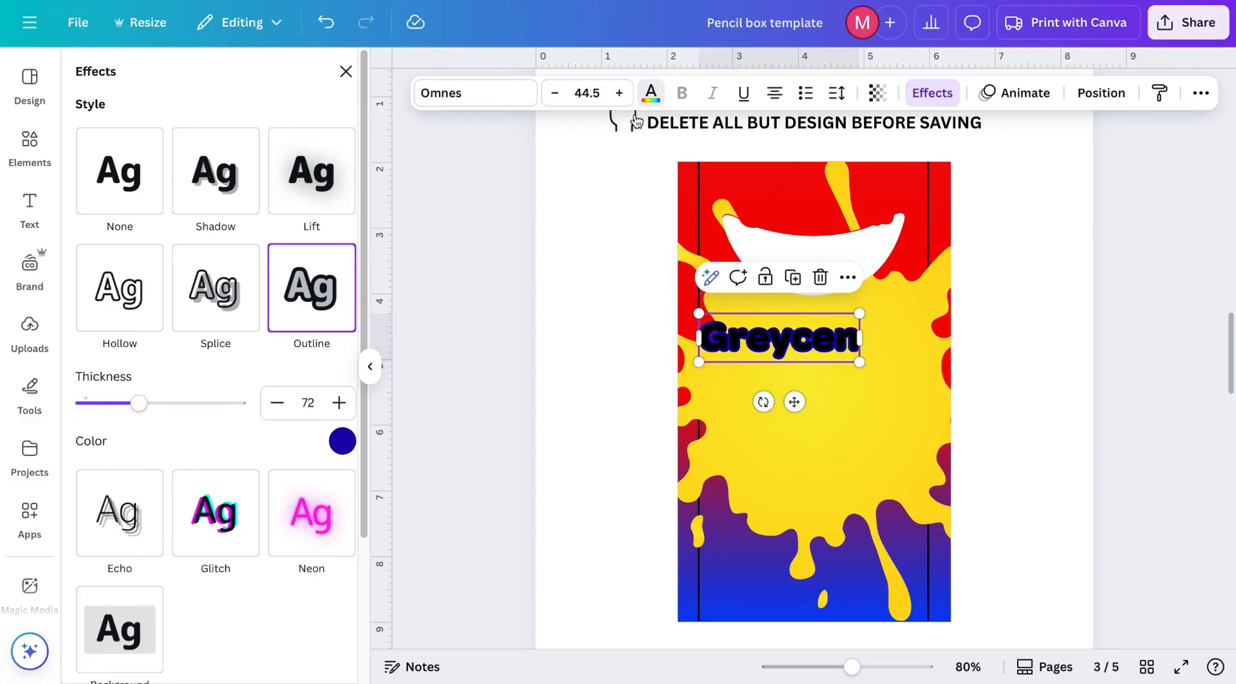
click(651, 94)
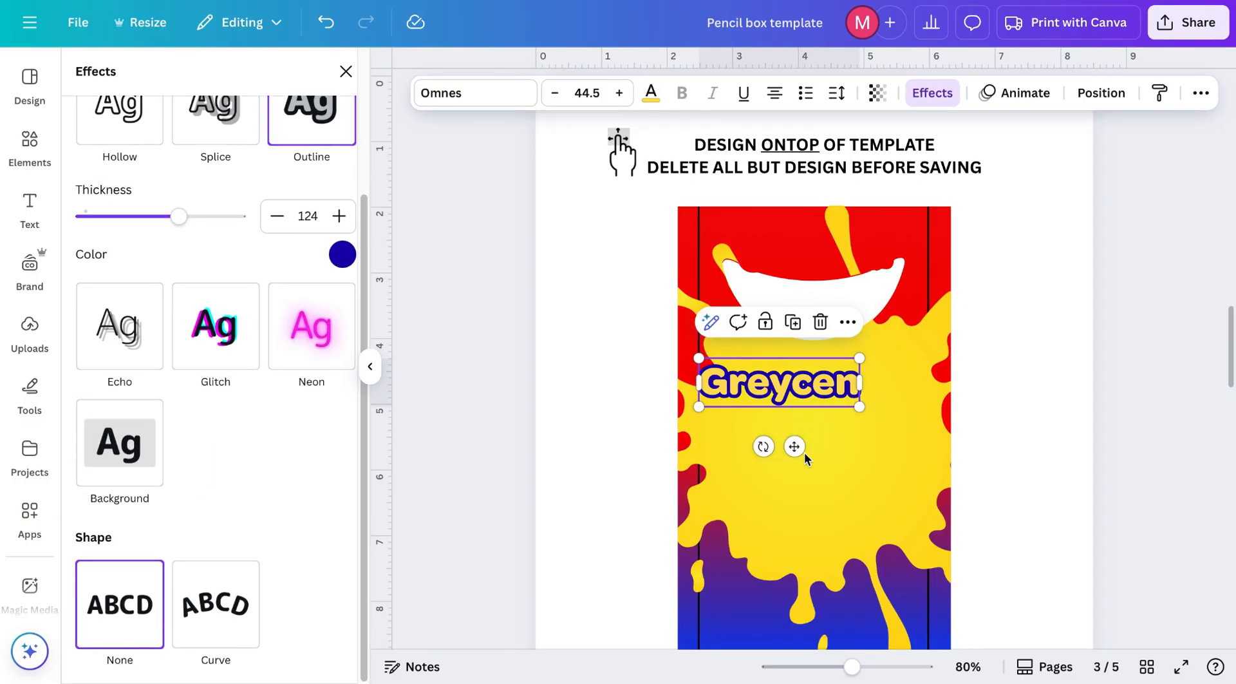
Step: Move Greycen into the top white band and give it a Curve shape of -51
drag(818, 374, 830, 315)
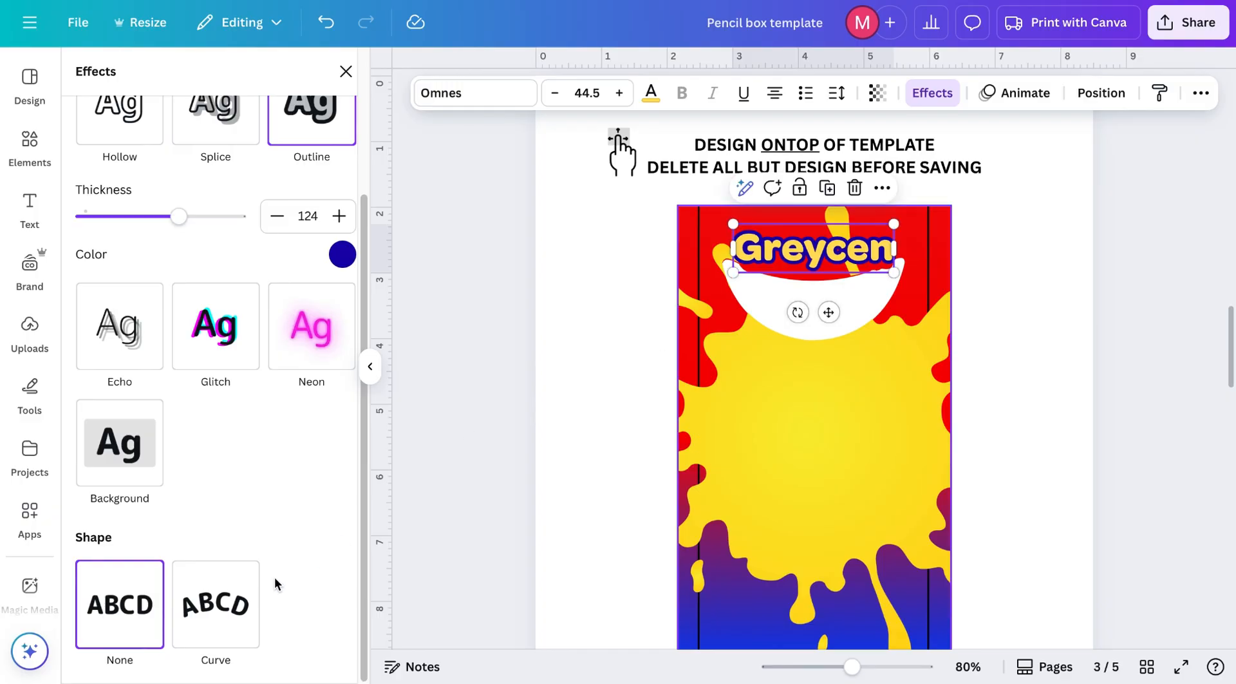
click(227, 616)
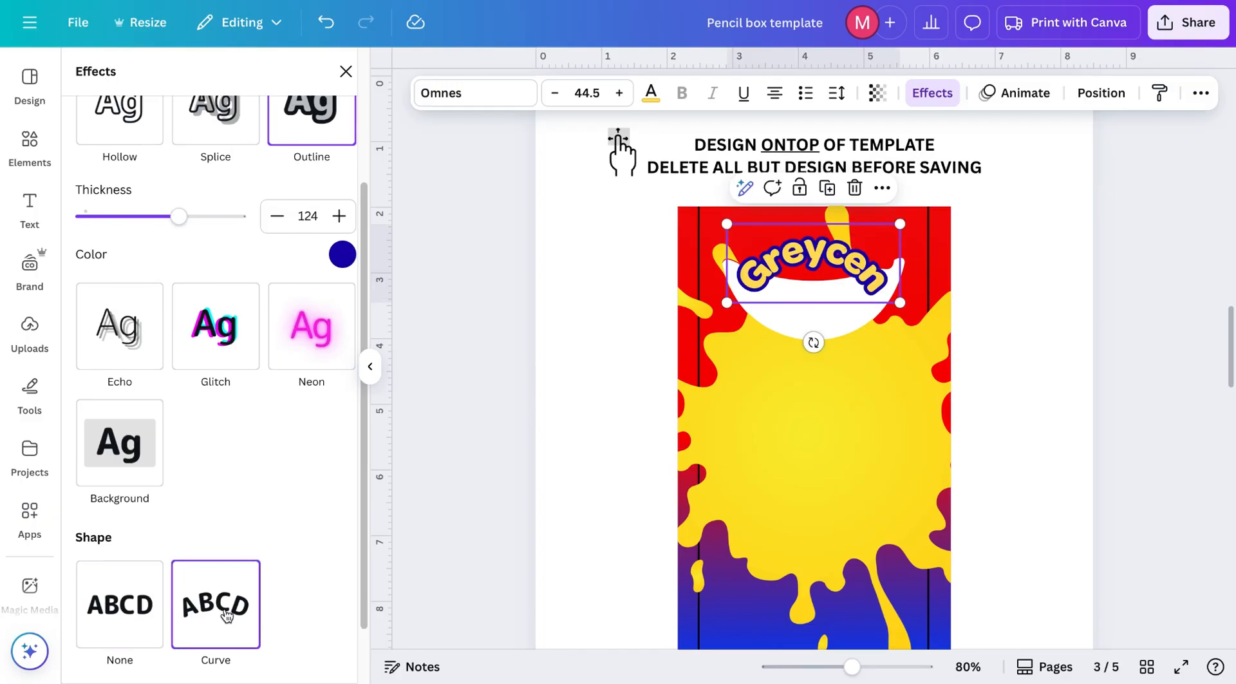
scroll(227, 616, down, 1)
drag(203, 645, 122, 644)
drag(826, 258, 828, 264)
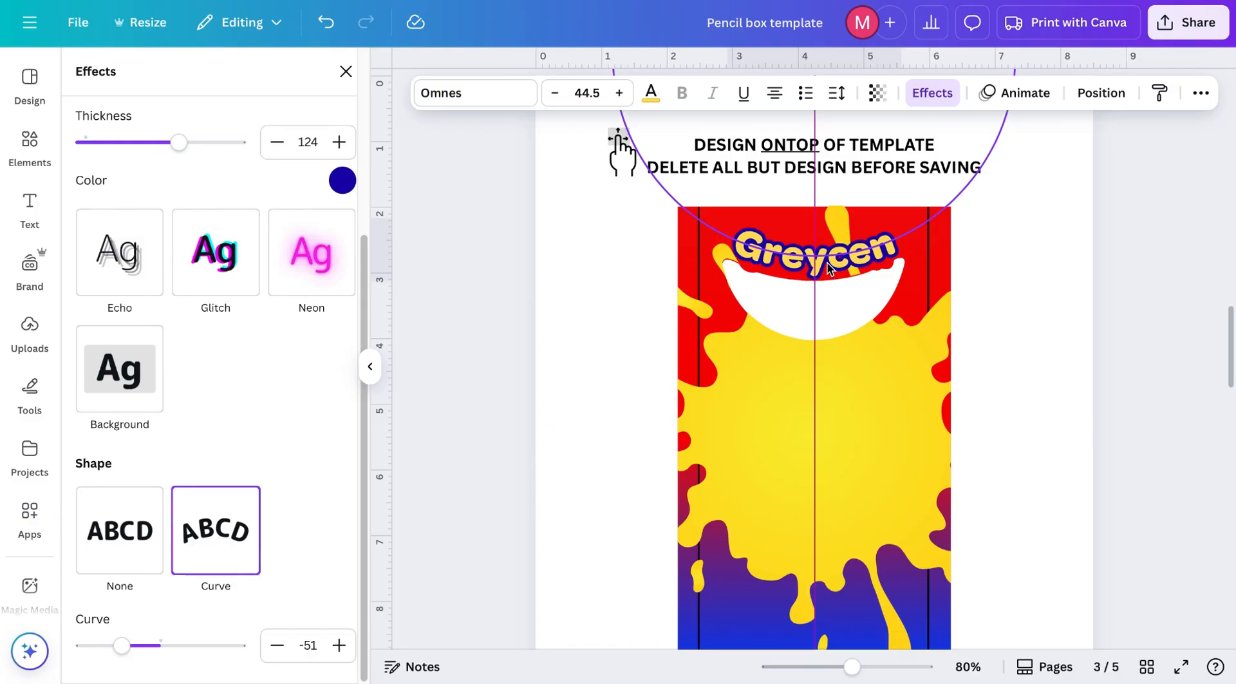
drag(829, 267, 828, 267)
Step: Add a heading reading COLORED PENCILS and set its line spacing to 0.5
click(808, 327)
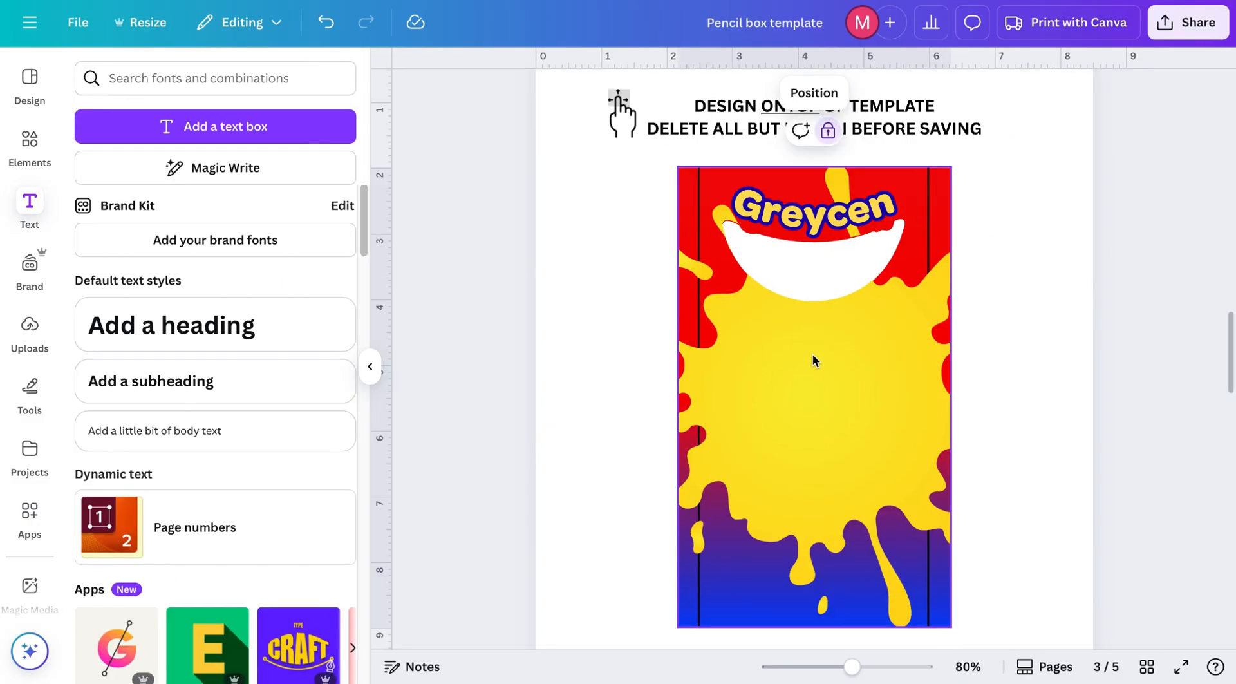
click(178, 348)
text(COLORED PENCILS)
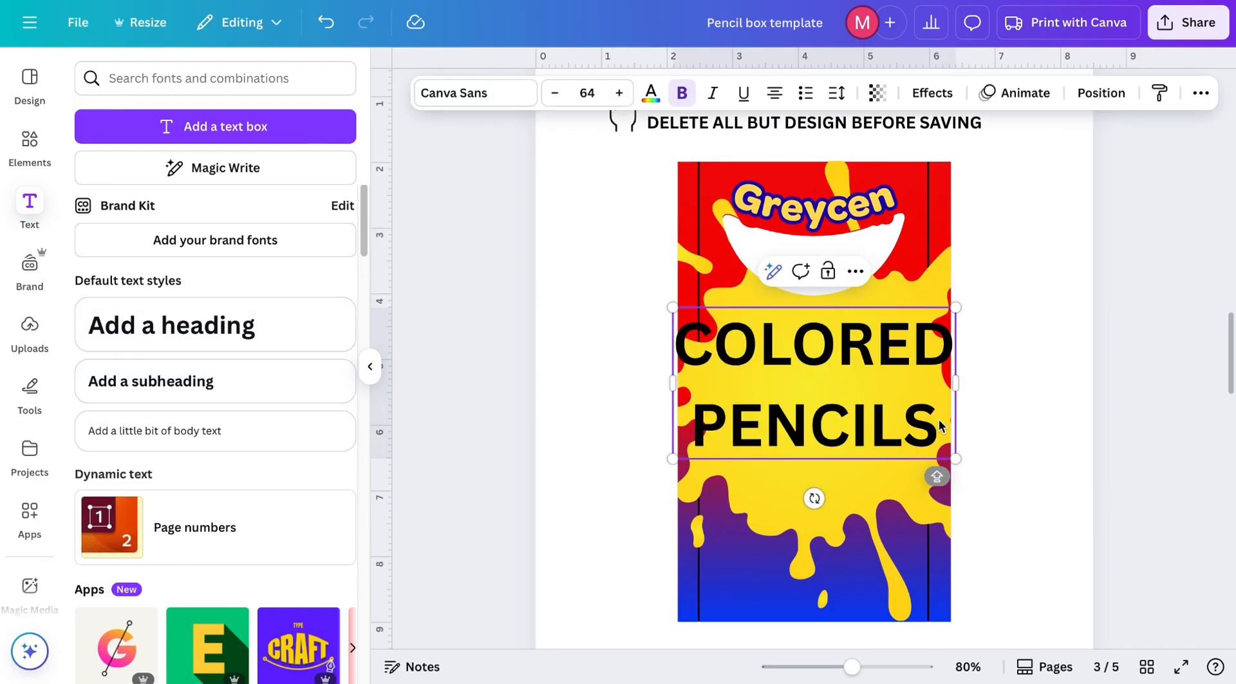
click(843, 95)
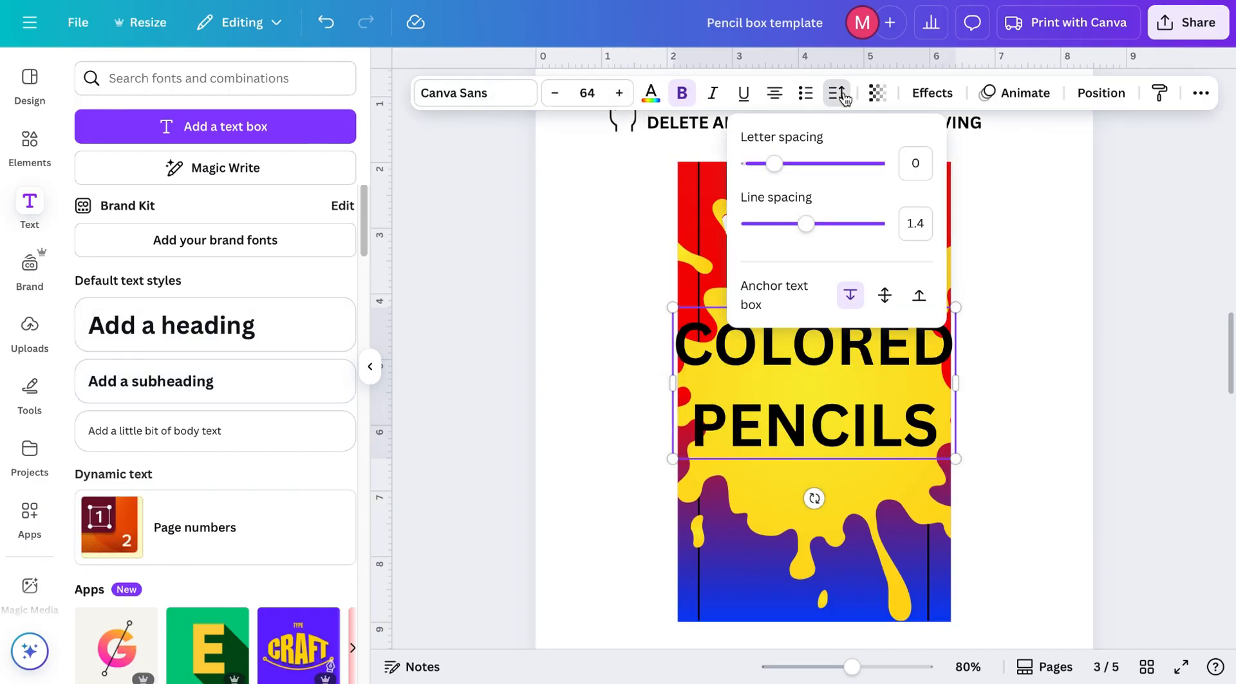
drag(805, 223, 732, 221)
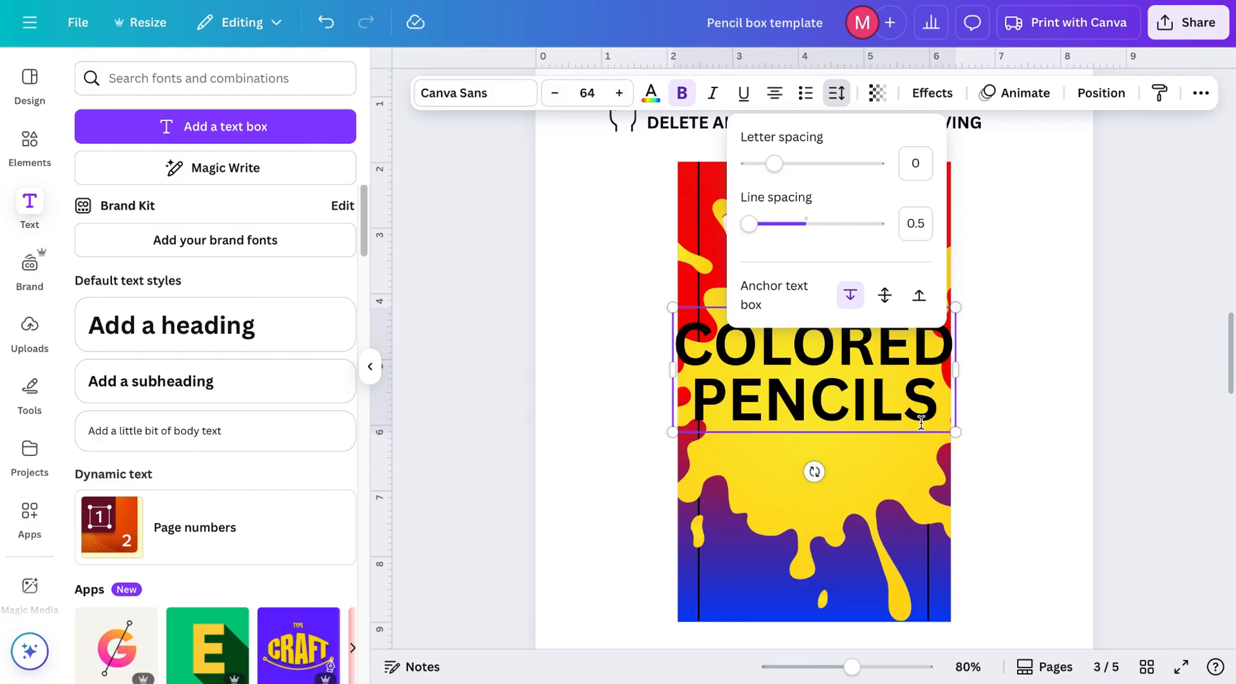
Step: Change the COLORED PENCILS font to Chauncy Fatty and shrink it to about size 46.7
click(475, 93)
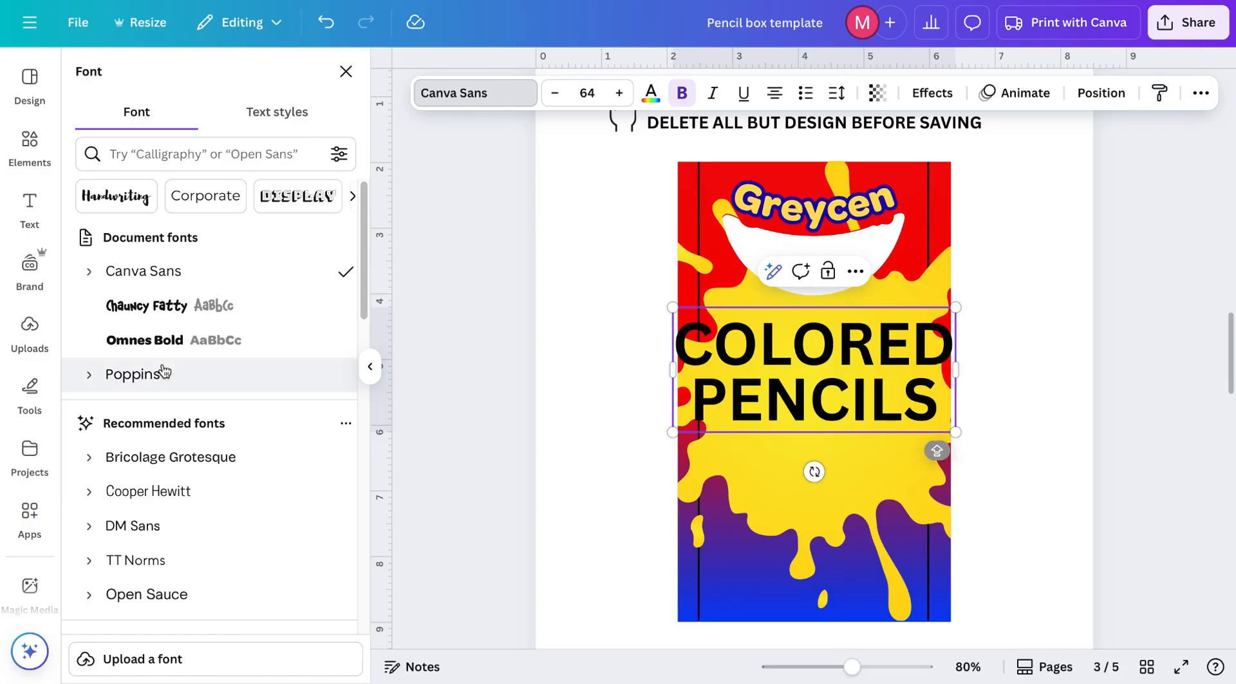
click(173, 308)
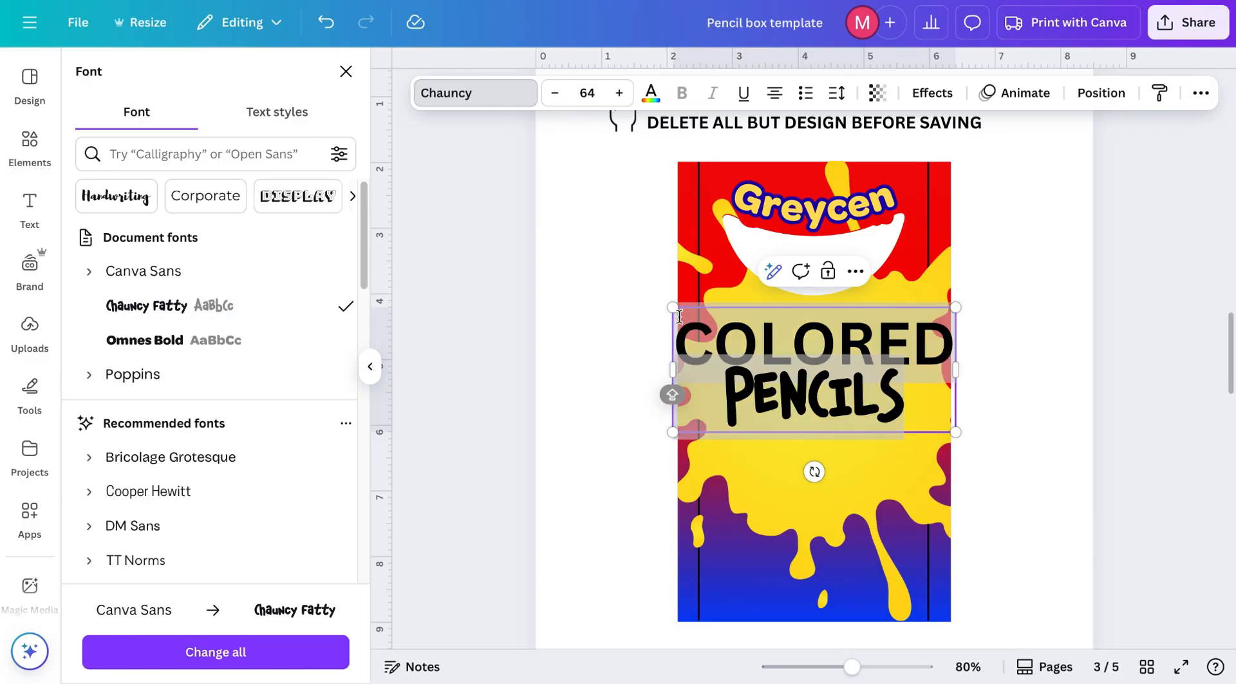
click(134, 311)
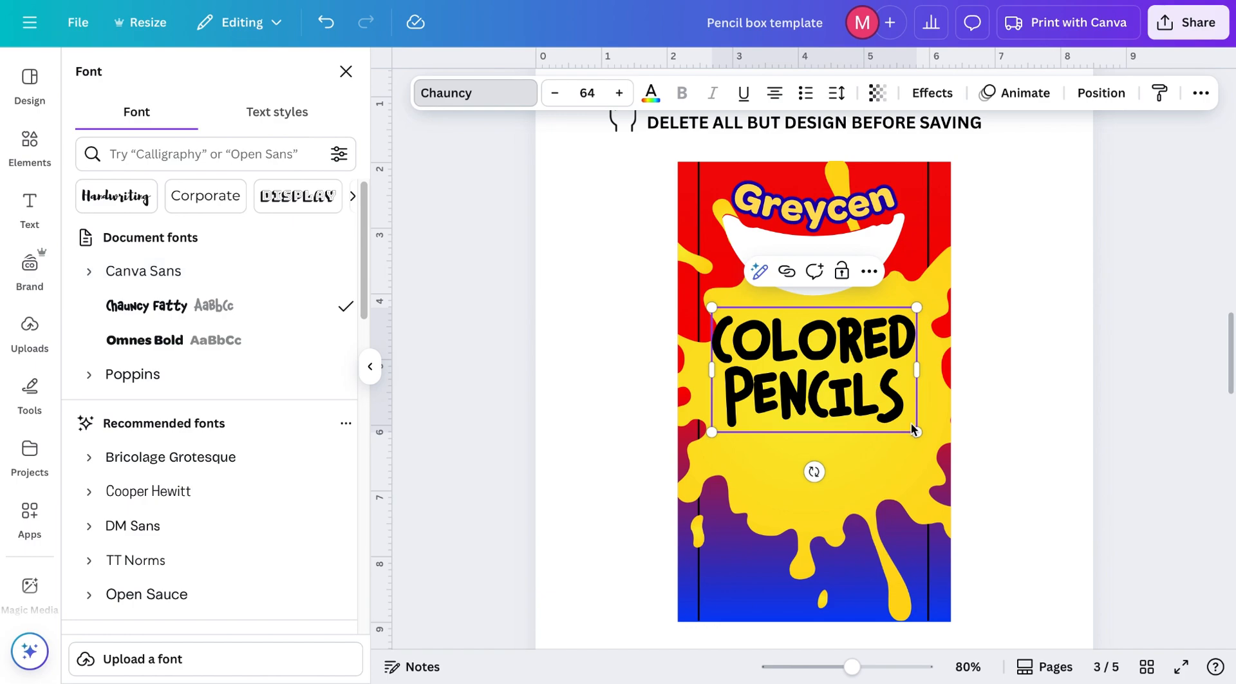
drag(913, 429, 861, 398)
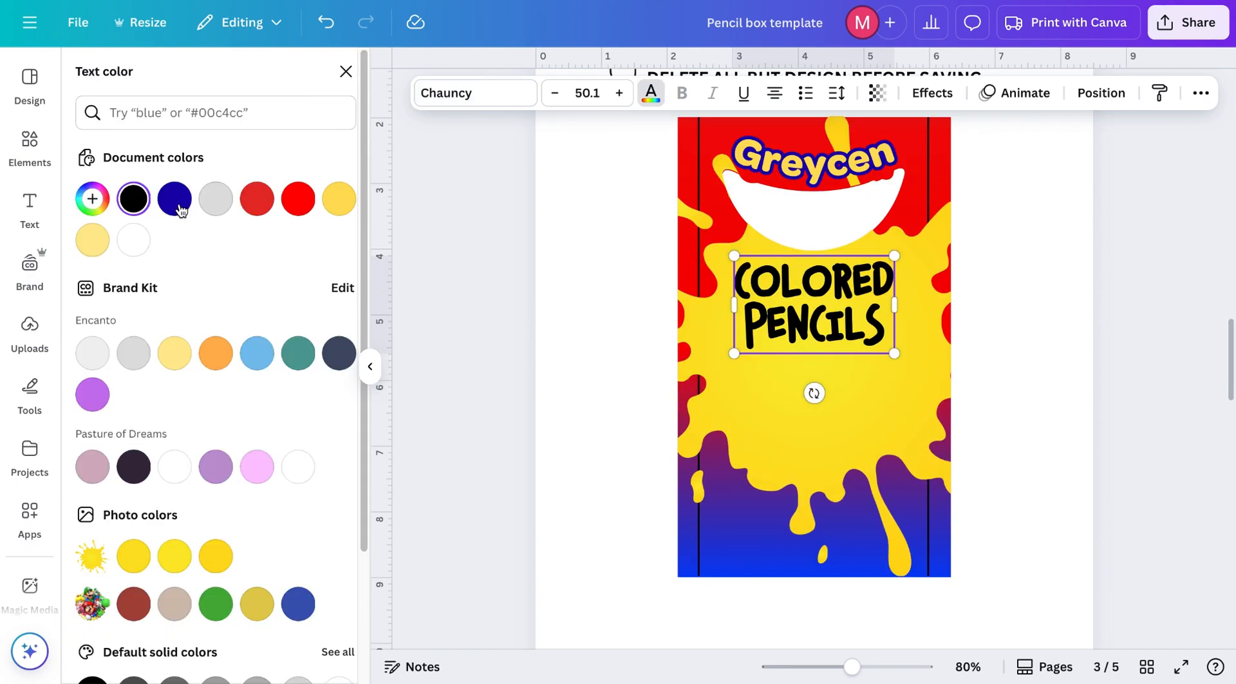
Step: Search the web for mario characters png images and open a transparent Mario image result
click(174, 199)
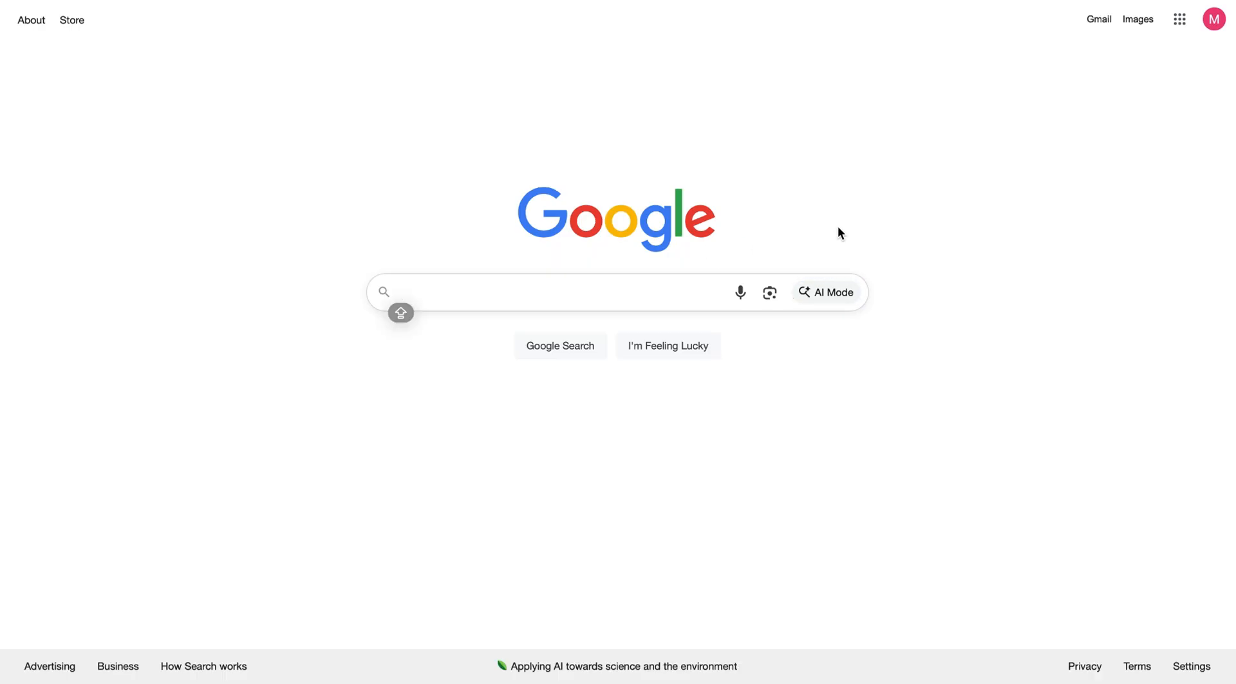
text(m)
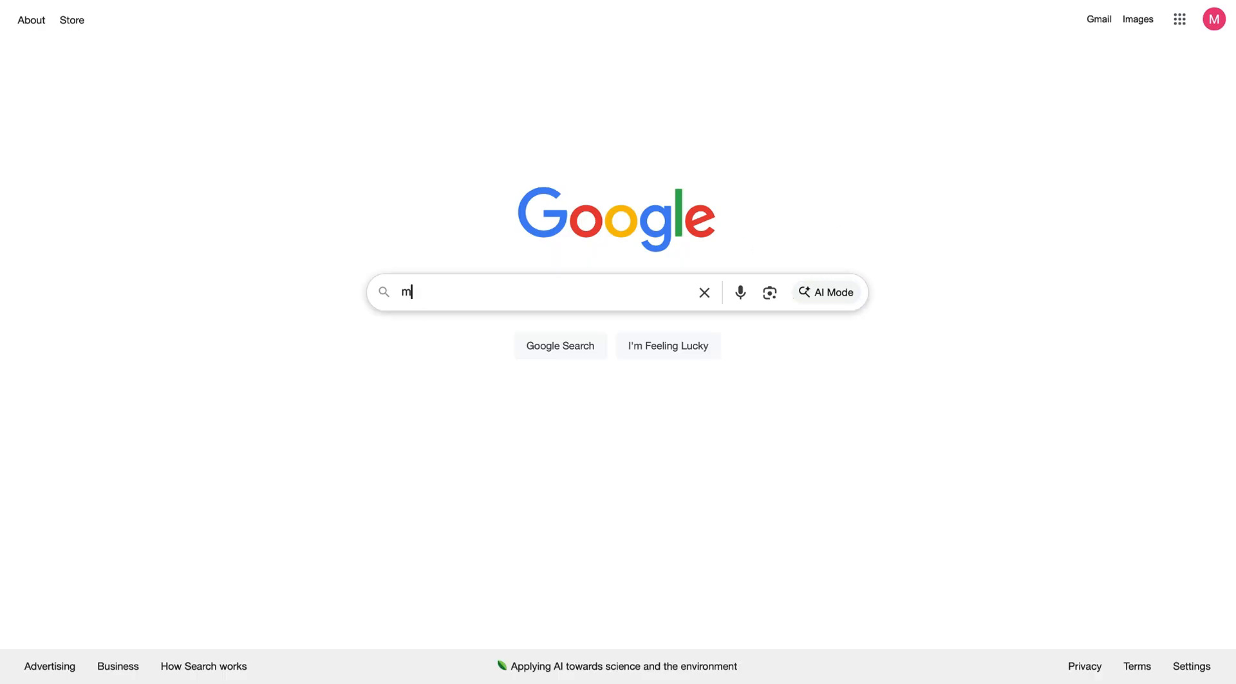
text(ario characters )
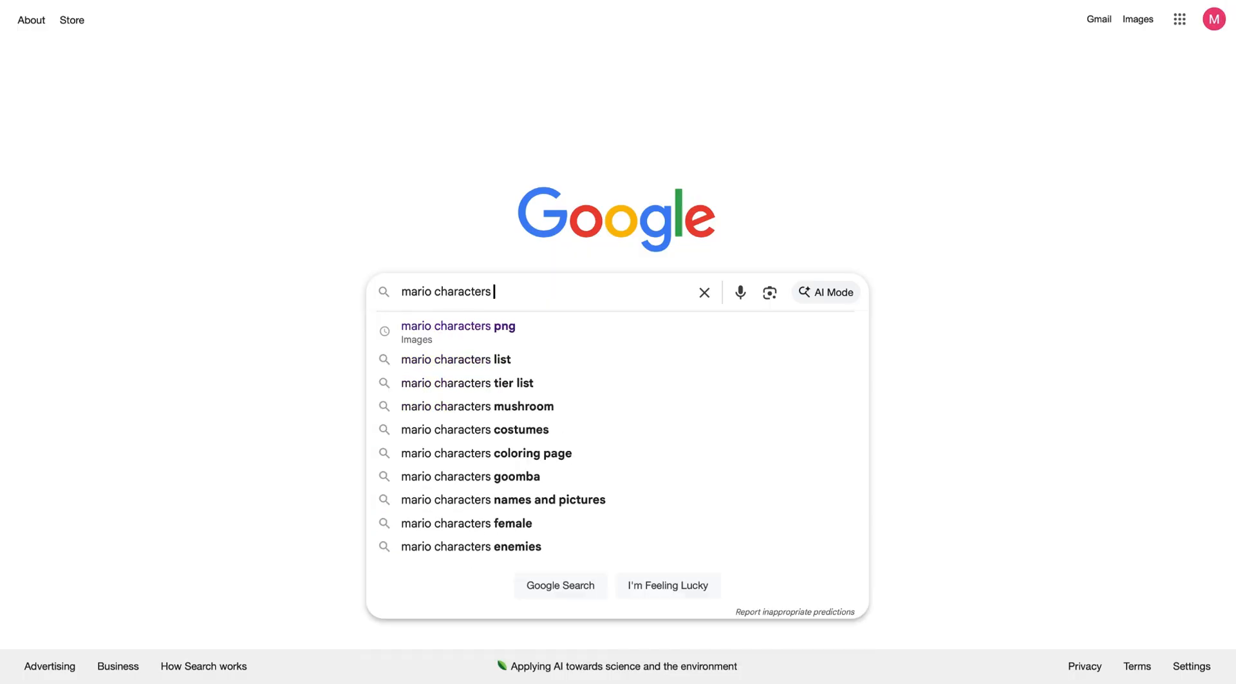
text(png)
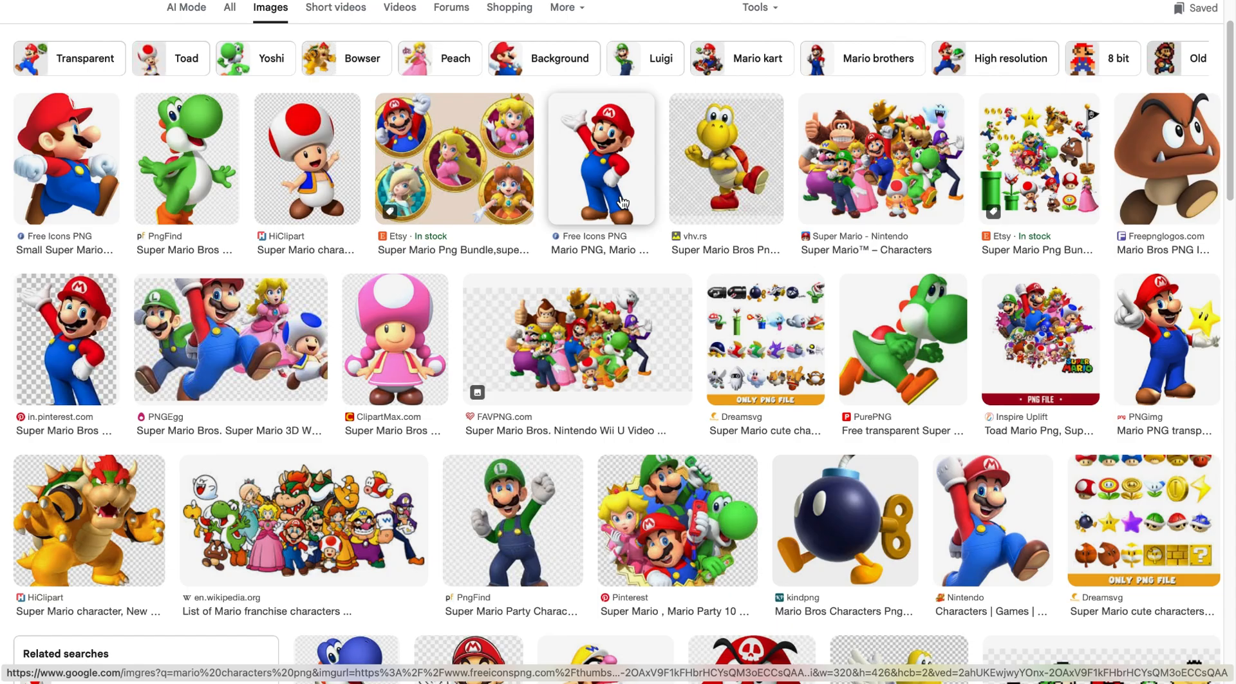
click(622, 202)
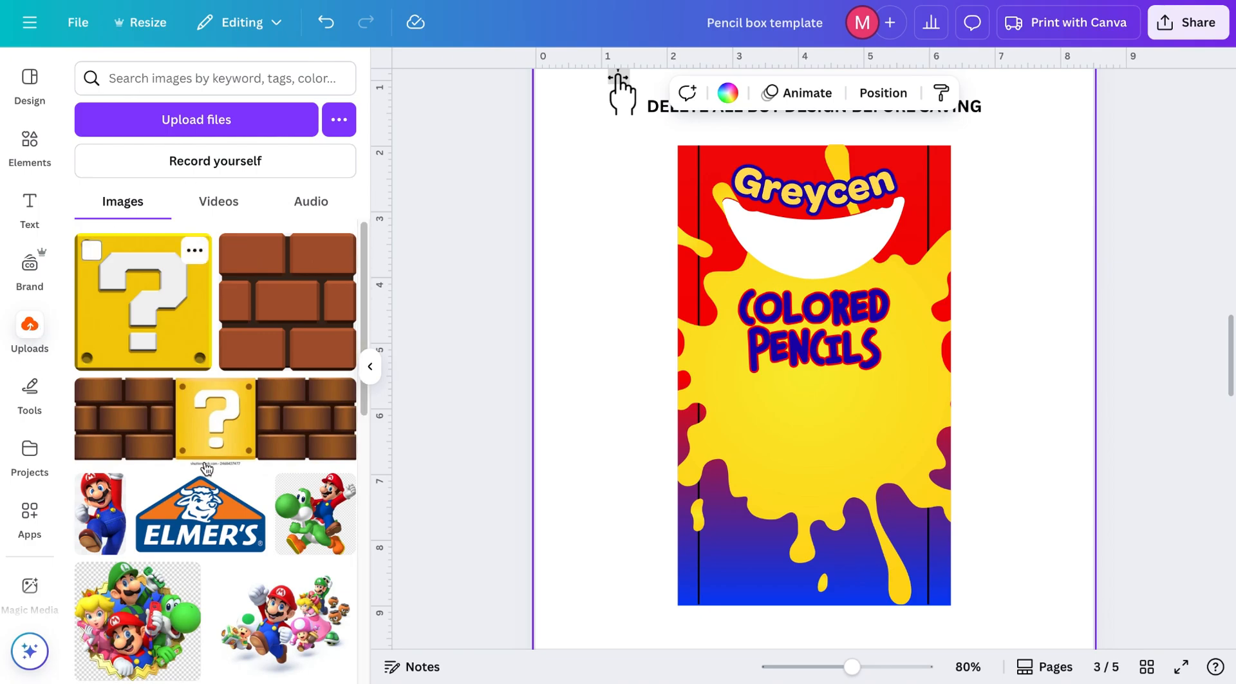
Step: Position the uploaded Mario group image below the COLORED PENCILS title
scroll(206, 468, down, 1)
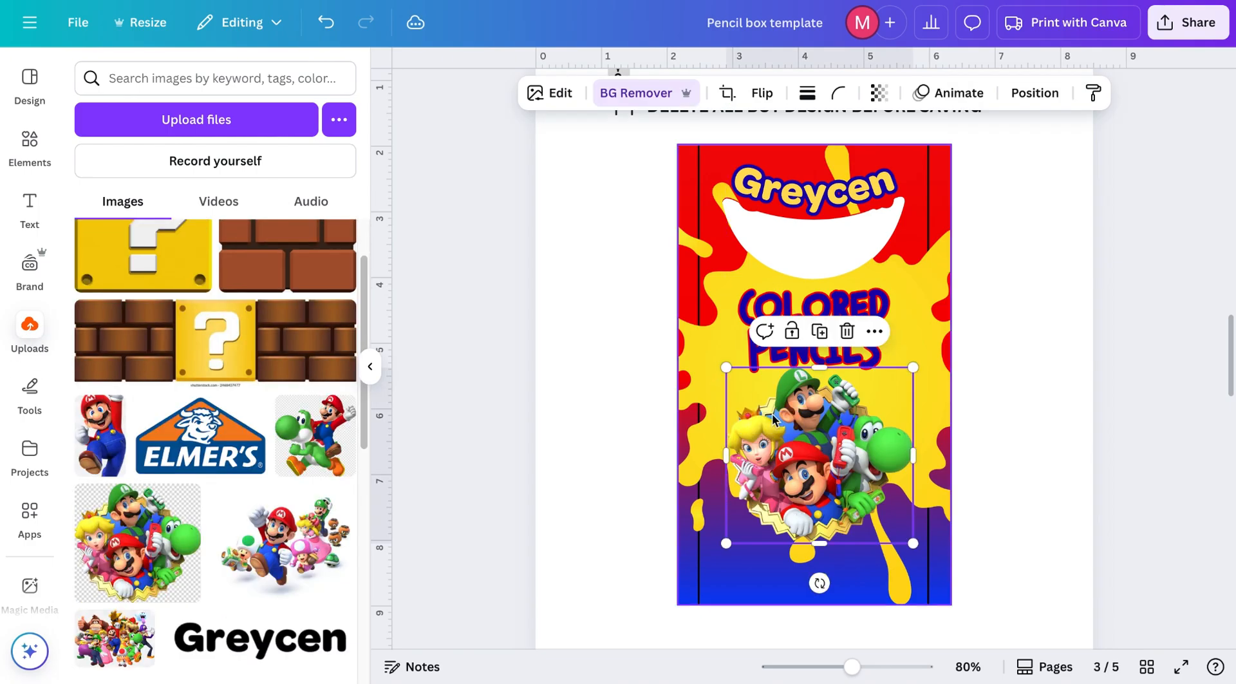
mouse_move(800, 427)
mouse_down()
mouse_move(820, 433)
mouse_move(786, 424)
mouse_up()
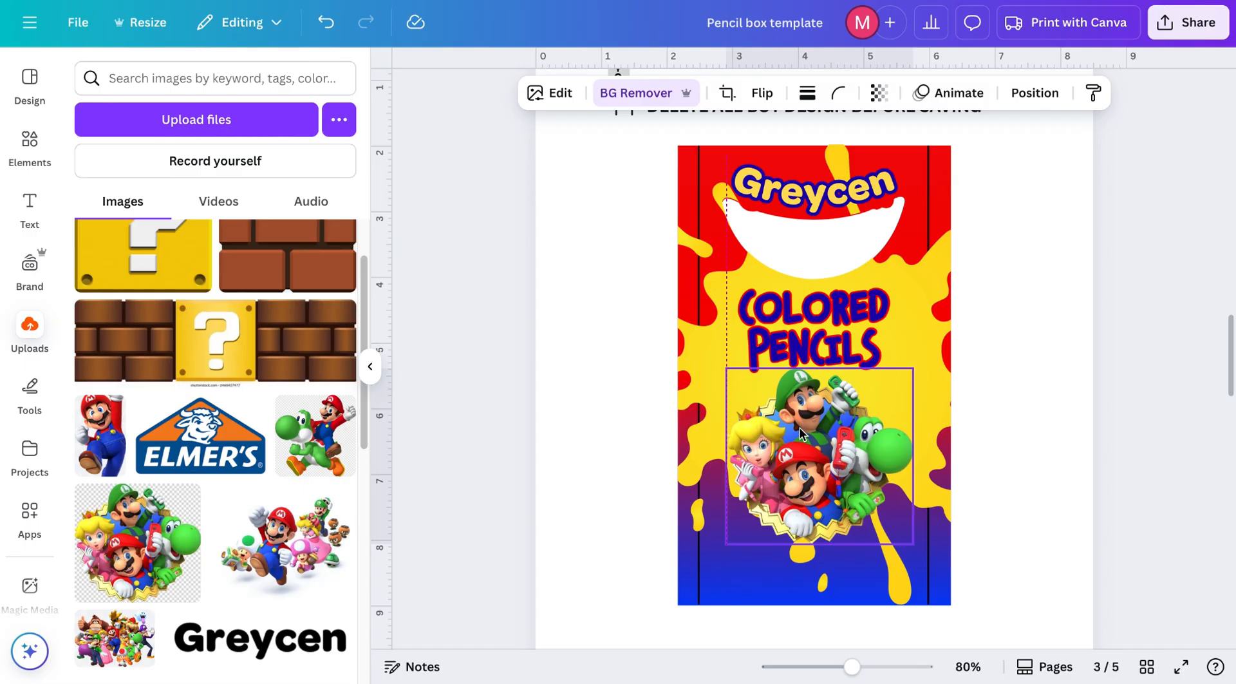
click(1030, 427)
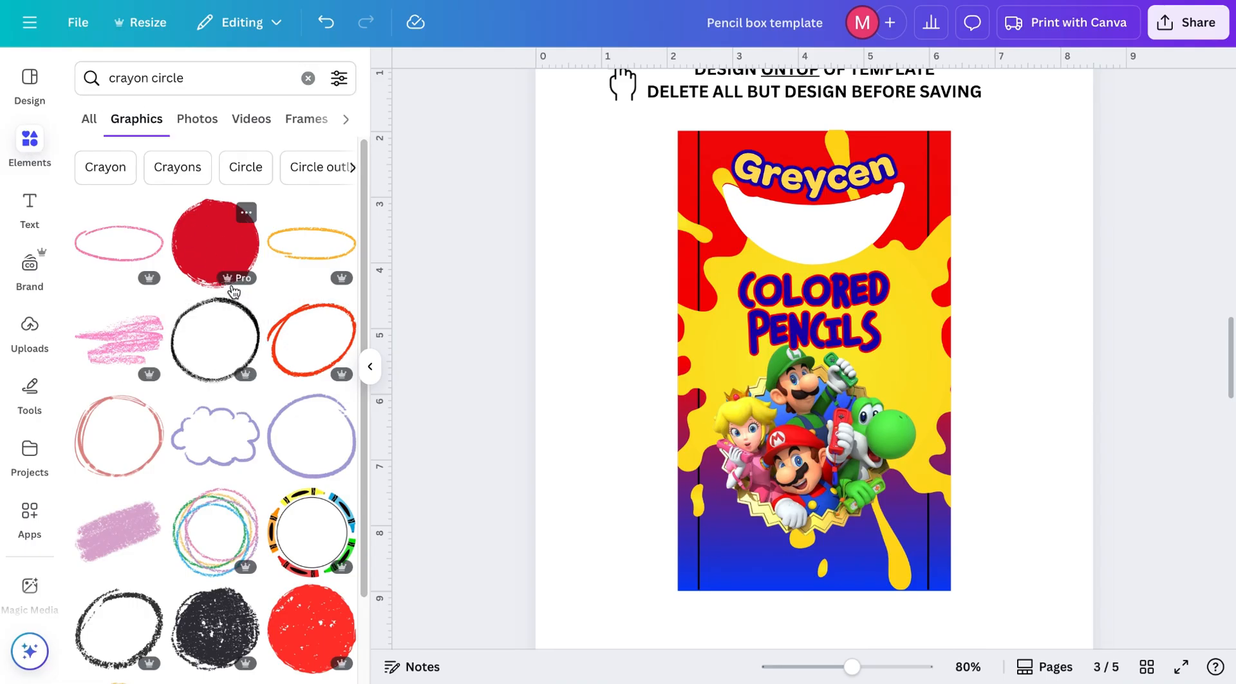
Step: Add a heading reading 12 in Chauncy Fatty and move it onto the red circle near the bottom
mouse_move(239, 285)
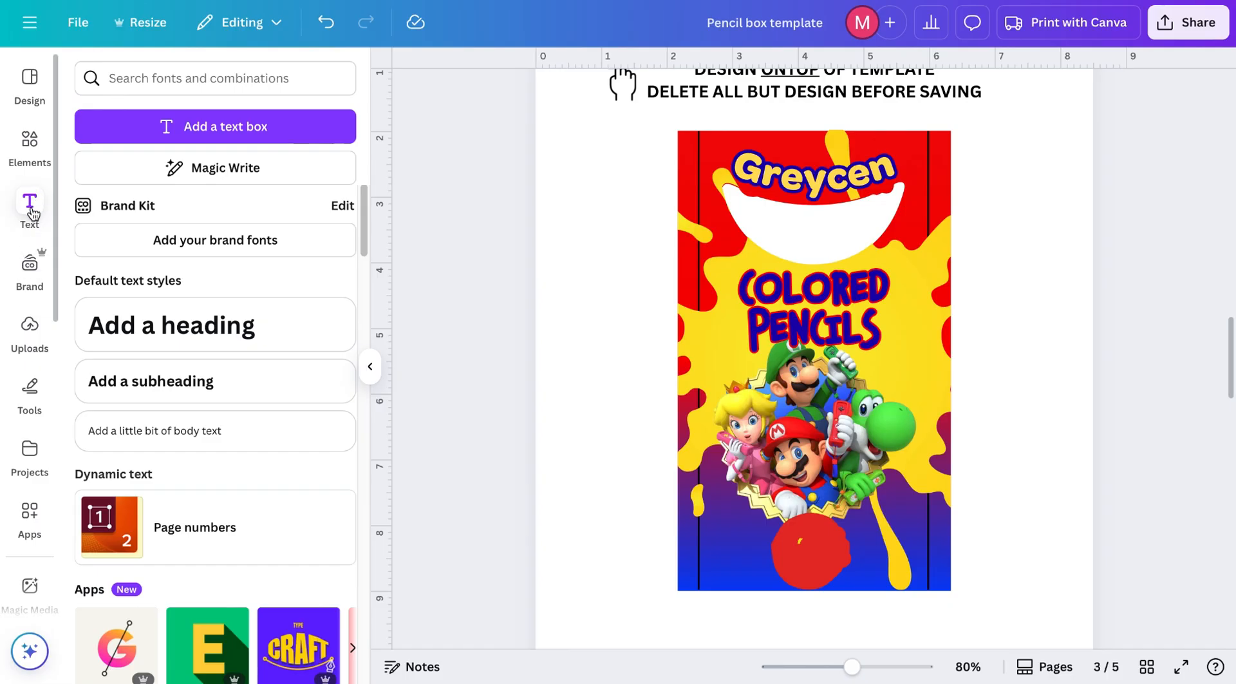
click(225, 325)
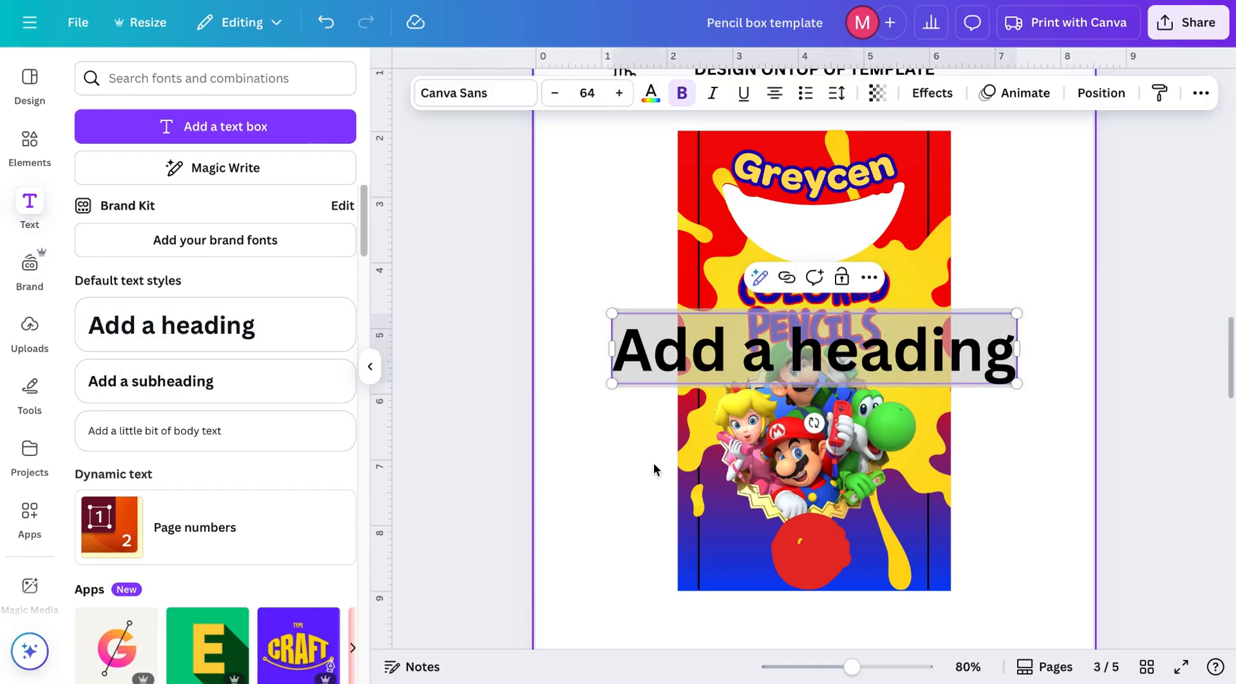
text(12)
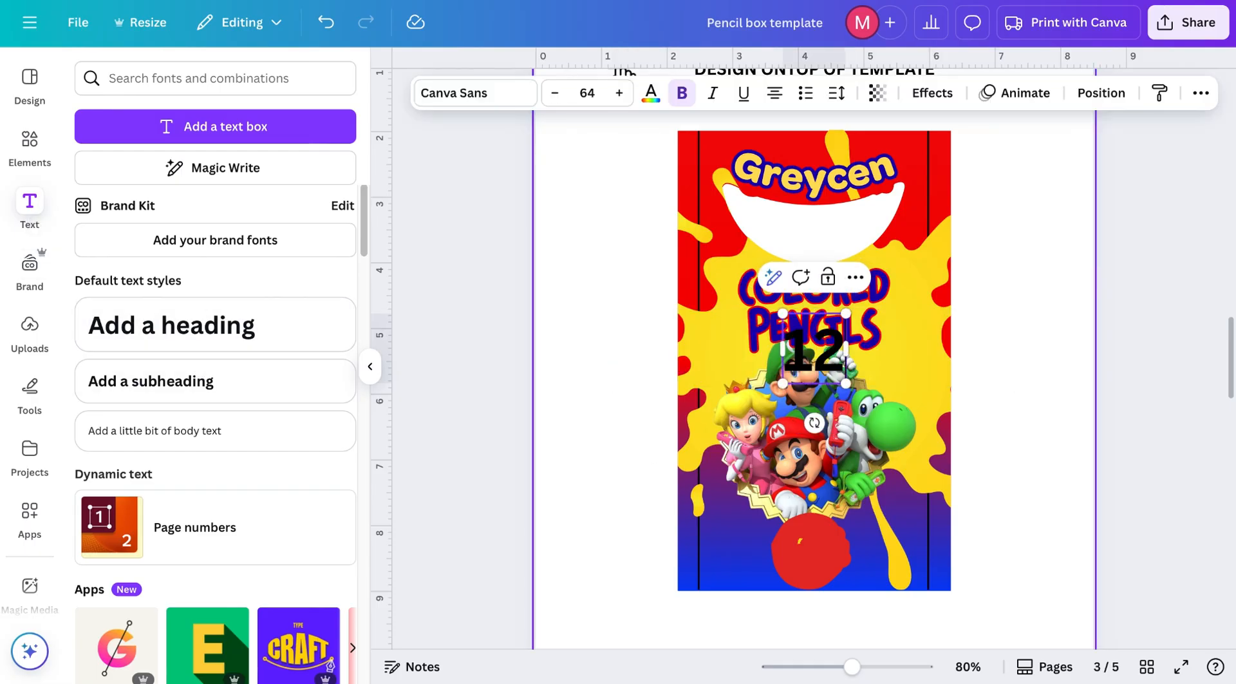
click(498, 105)
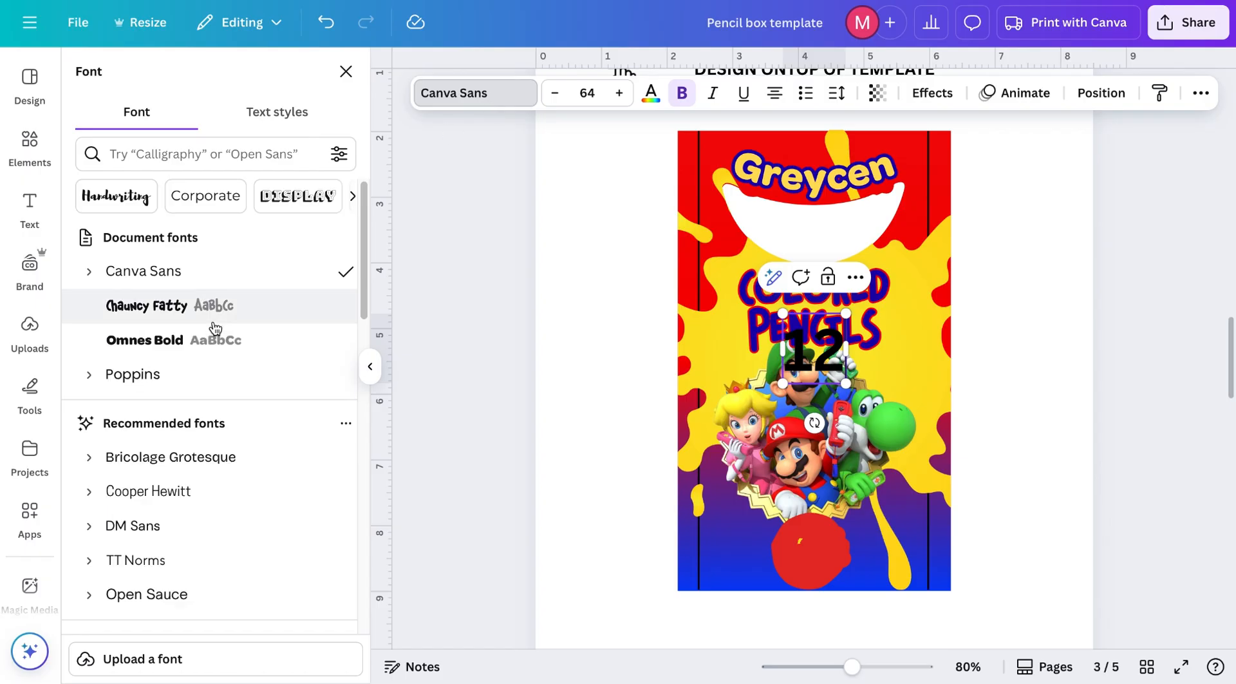
click(178, 315)
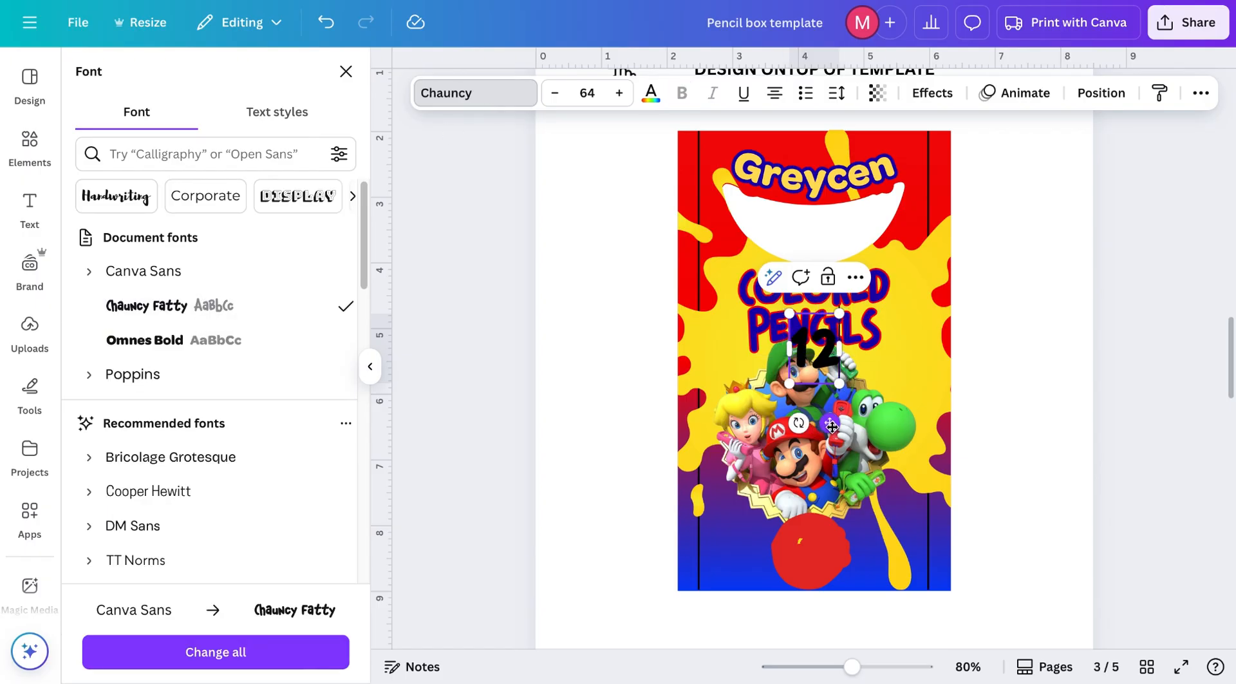
drag(829, 423, 828, 602)
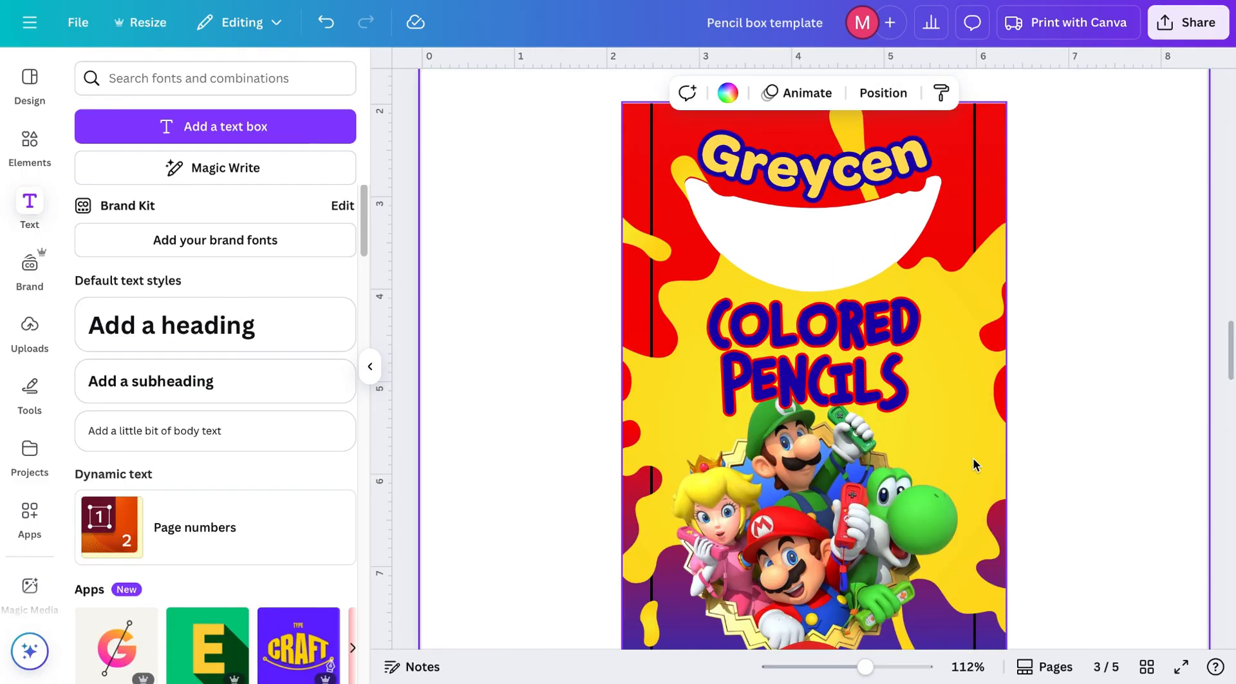
Step: Delete the instruction text above the pencil box design
scroll(976, 465, up, 1)
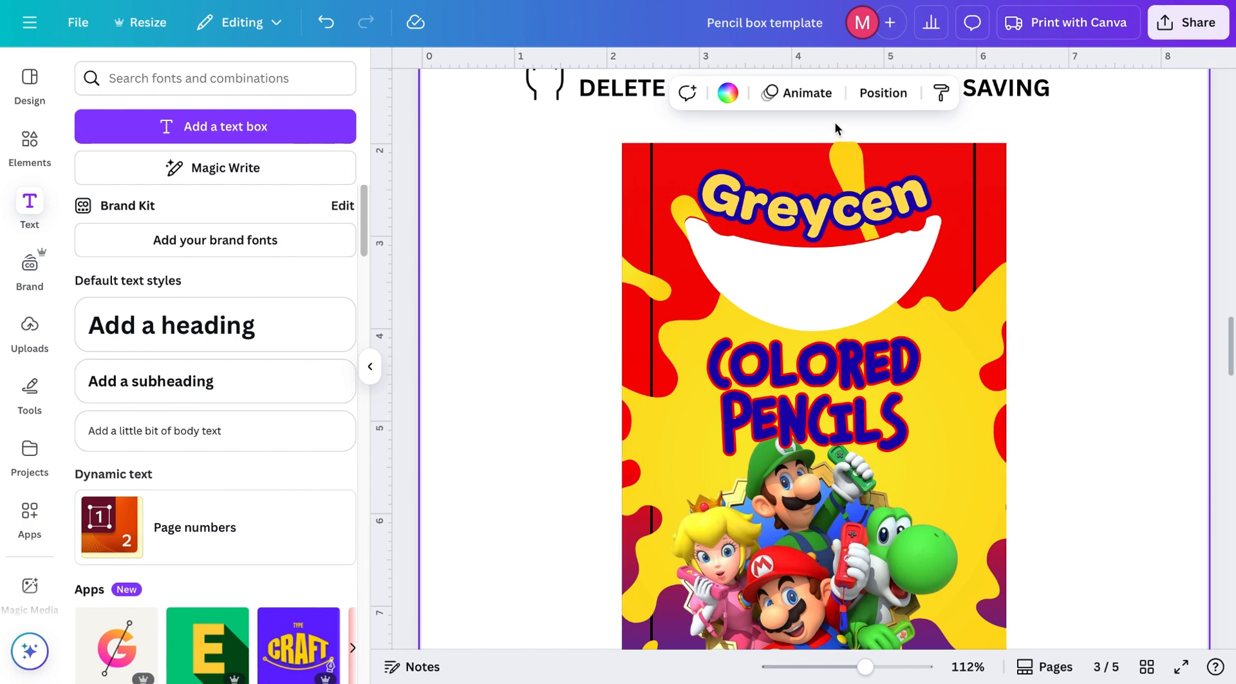
scroll(636, 435, down, 4)
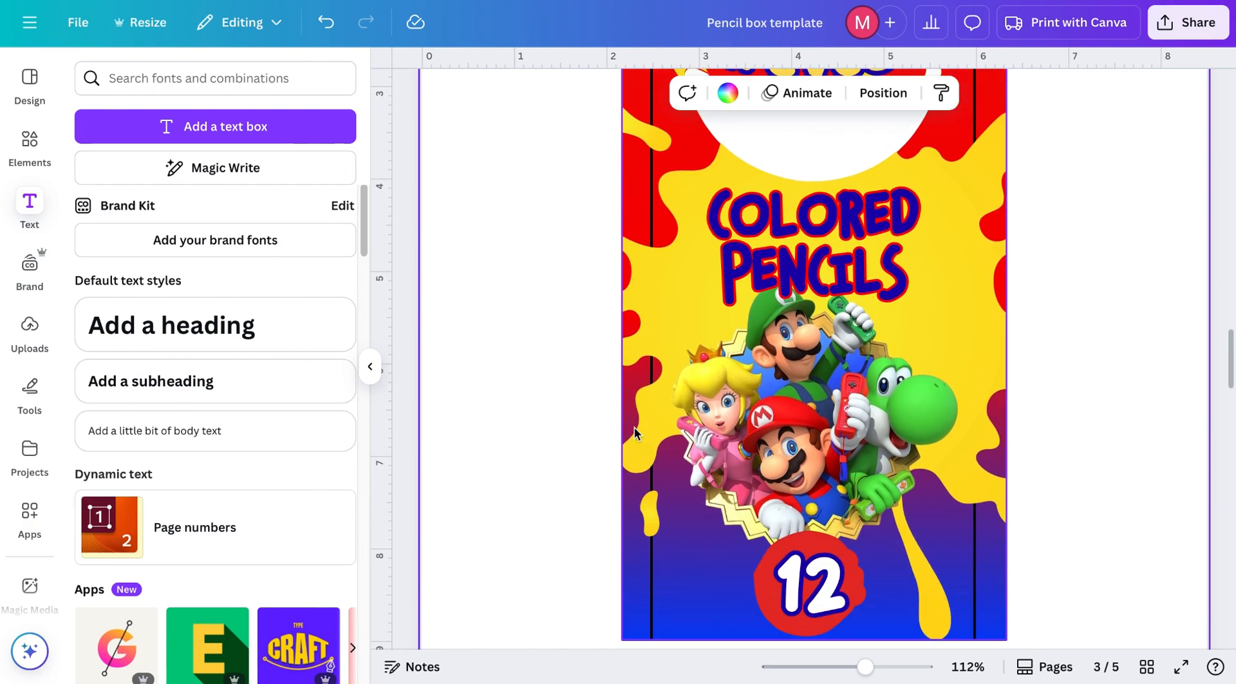
drag(567, 139, 989, 172)
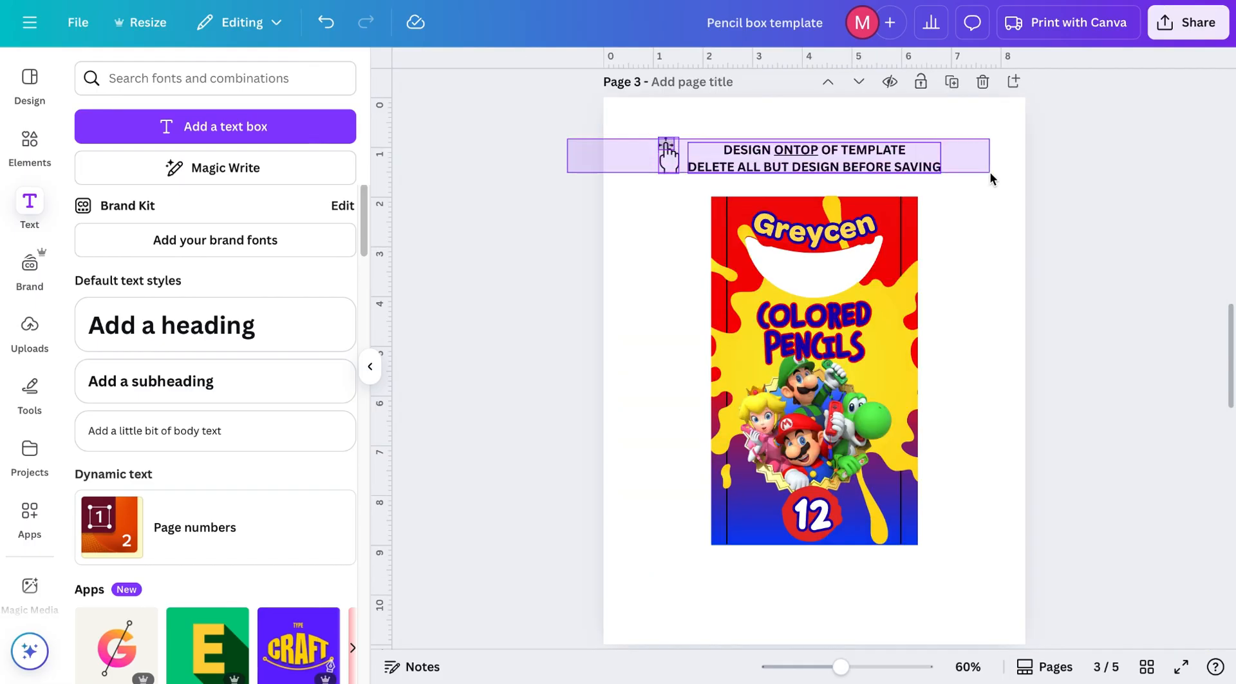
key(Delete)
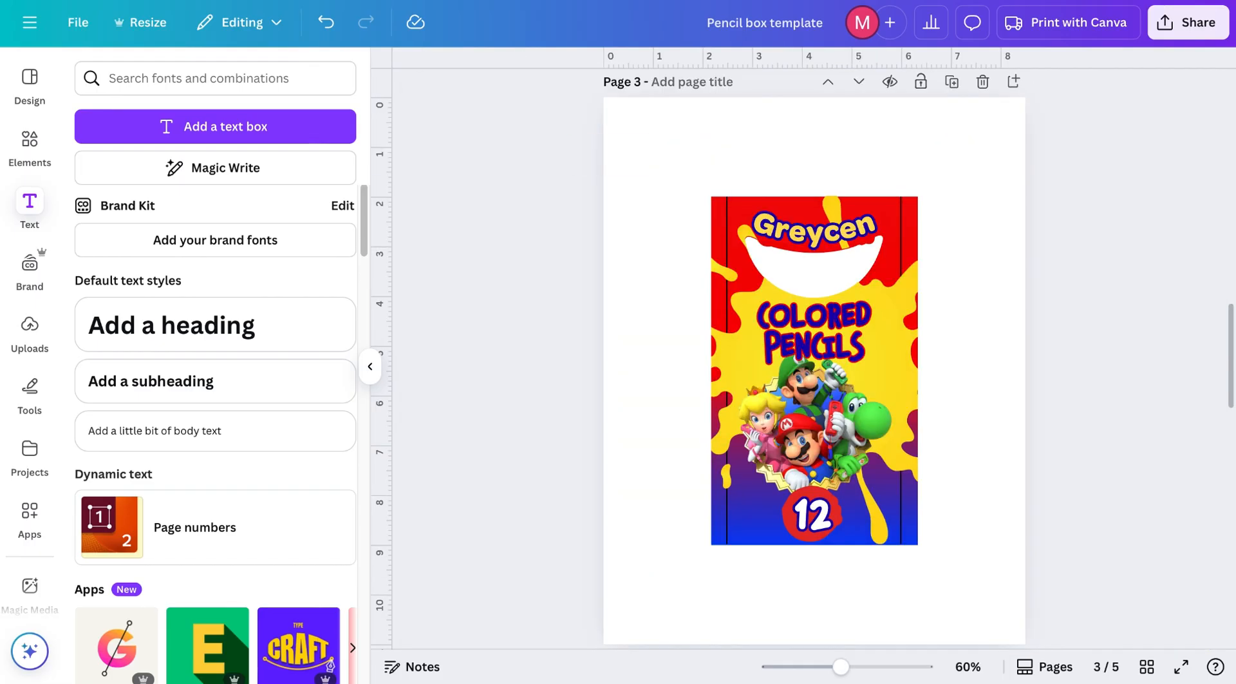
Step: Set up a PNG download with transparent background for the current page only
click(1184, 31)
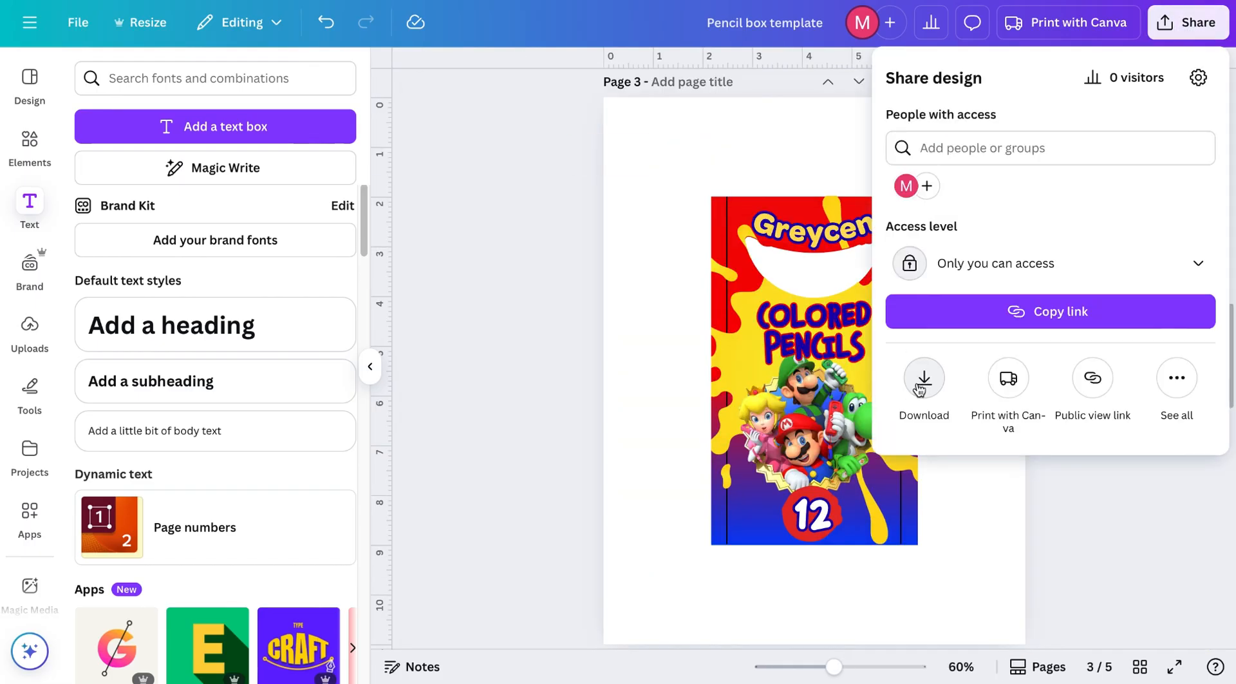
click(924, 380)
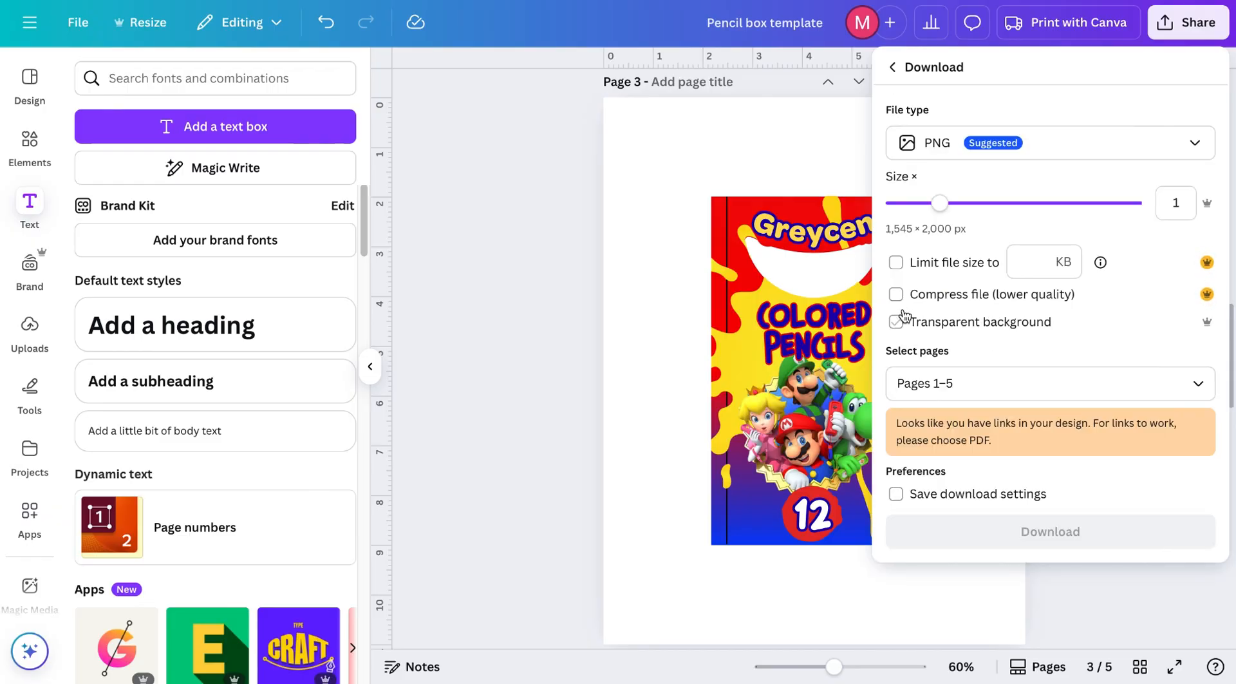
click(896, 322)
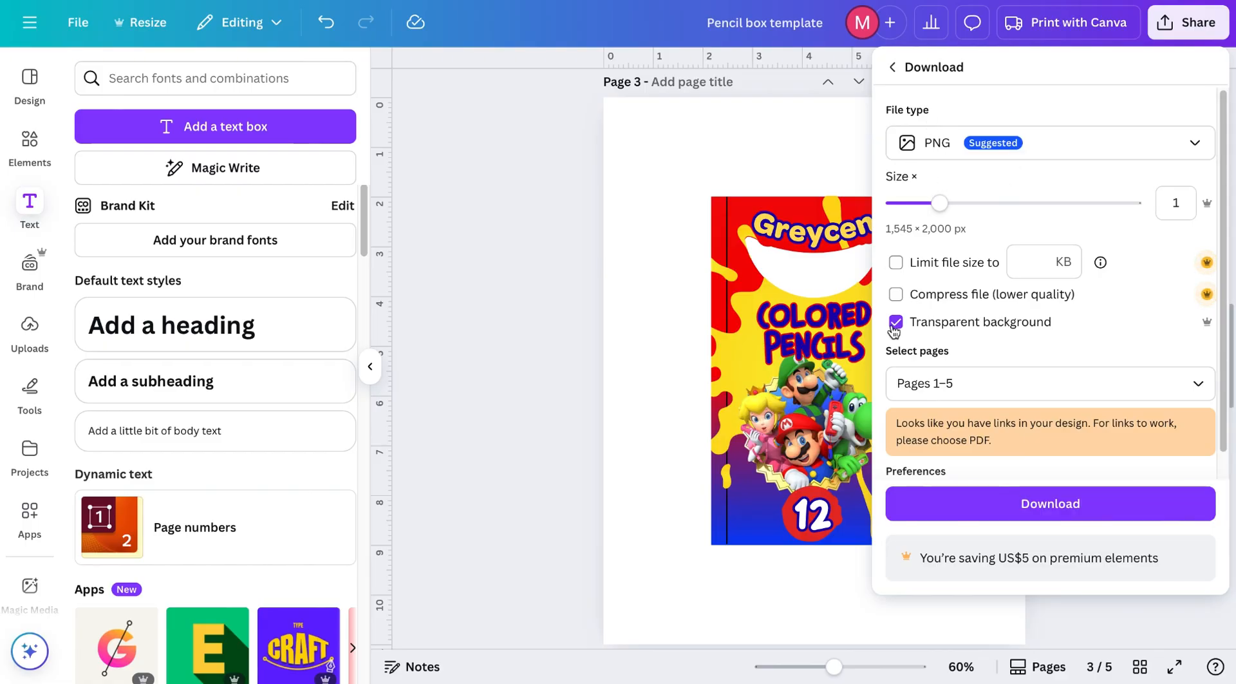
click(965, 376)
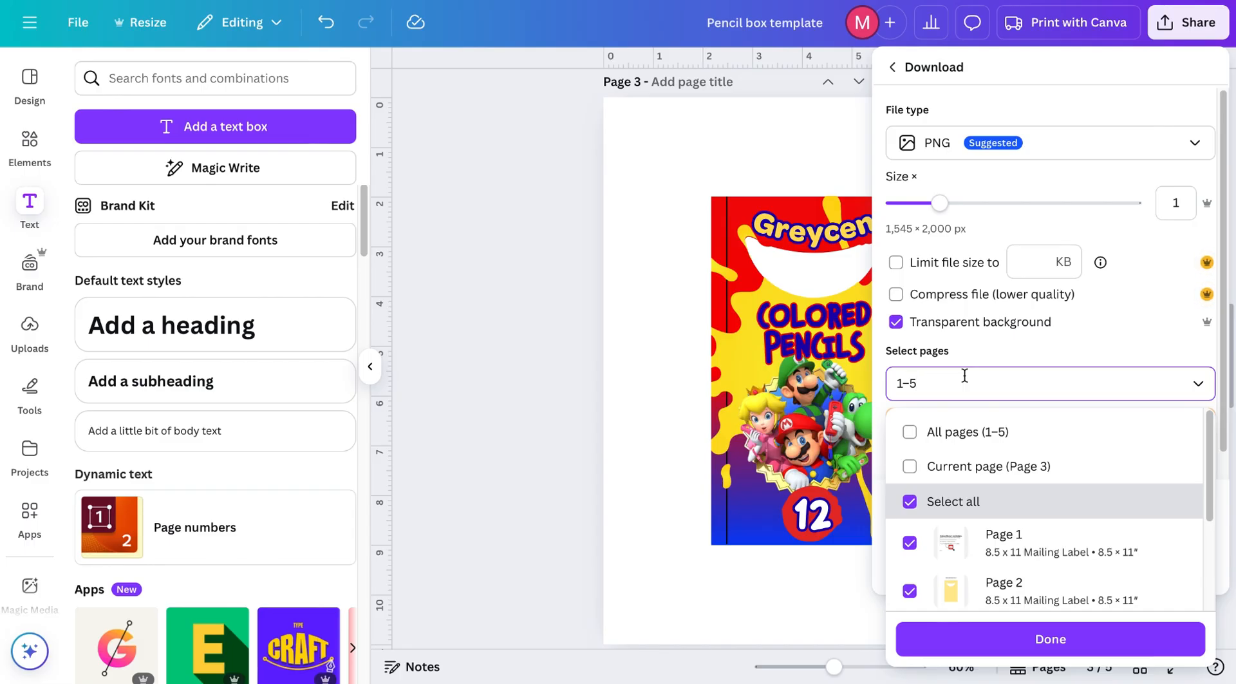
click(910, 466)
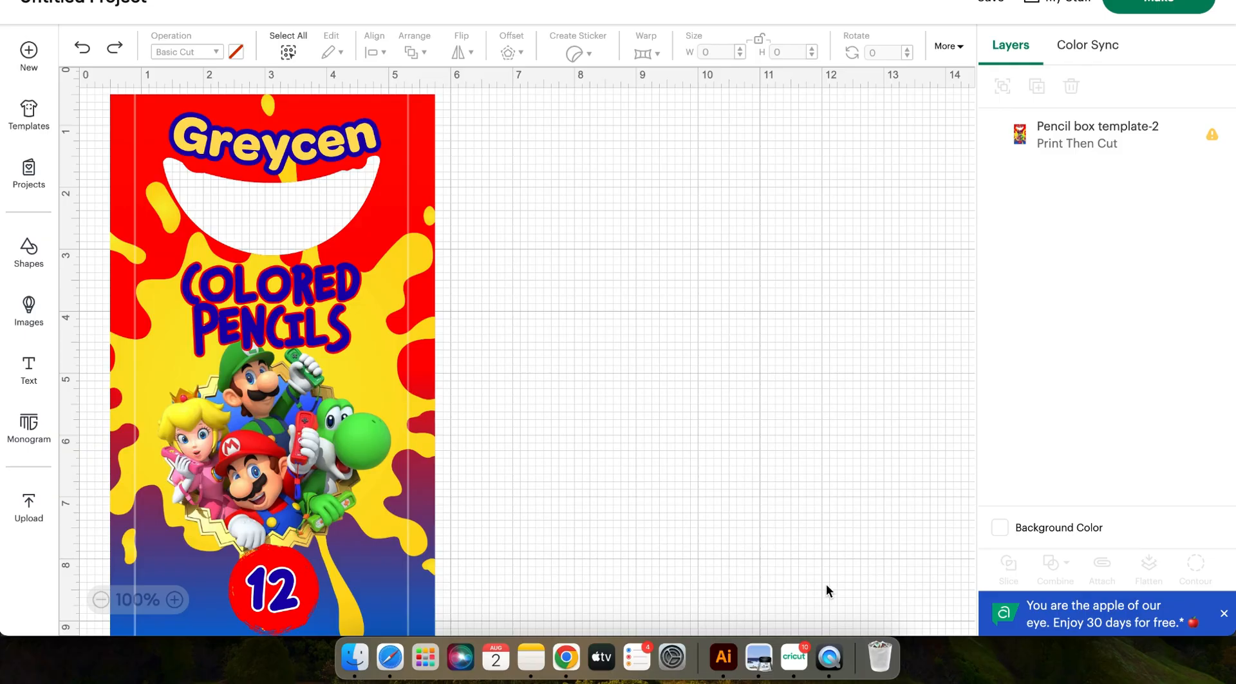
Step: In Cricut Design Space, select the imported pencil box image and set its height to 7.05 in
scroll(442, 229, up, 1)
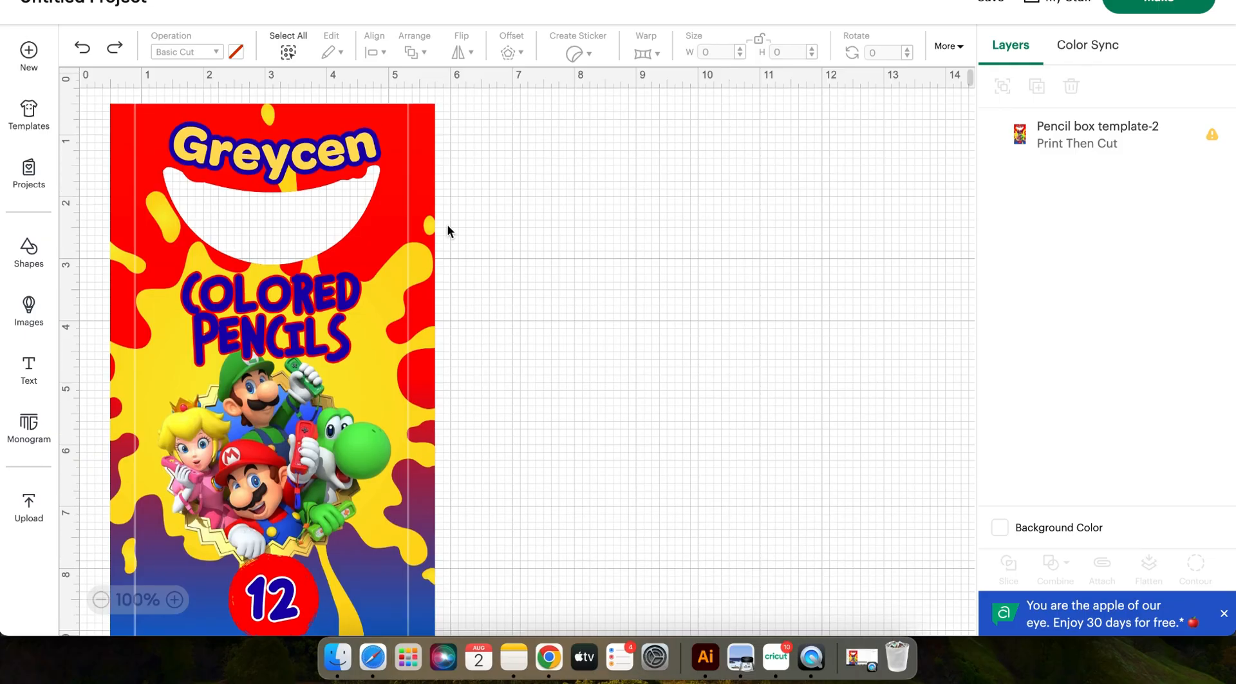
click(406, 248)
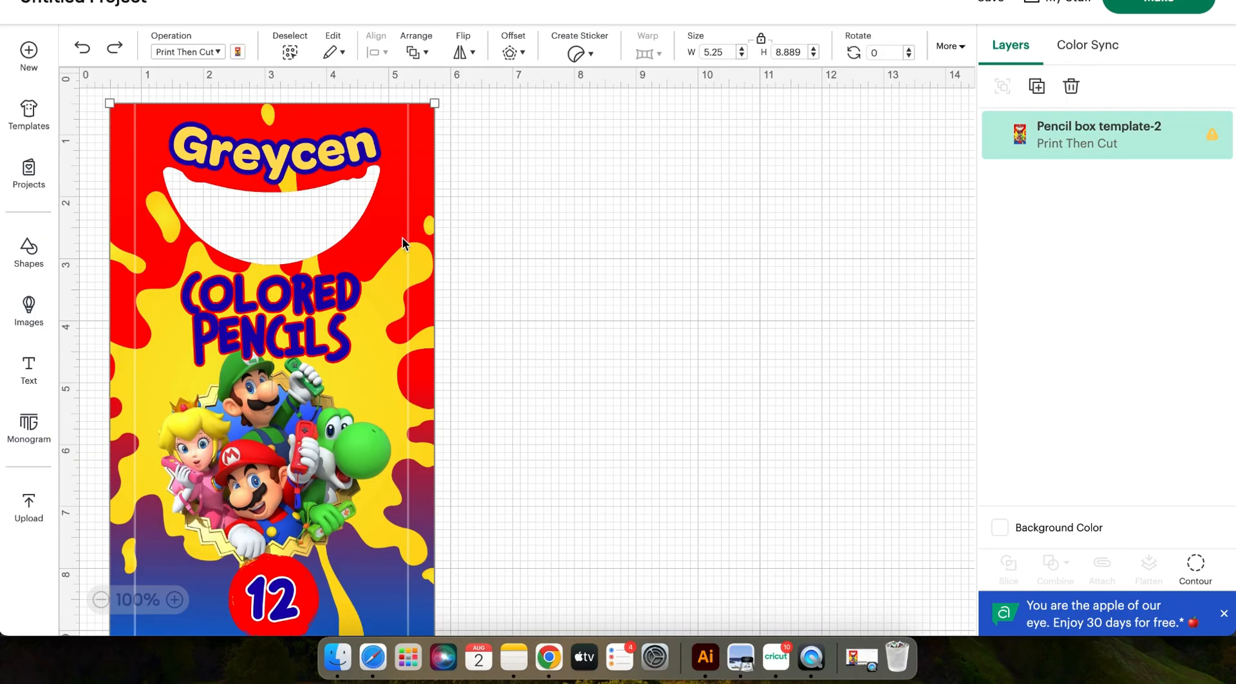
click(792, 52)
key(BackSpace)
text(7.05)
key(Return)
Step: Proceed to make the Print Then Cut project and send it to the printer
mouse_move(1219, 147)
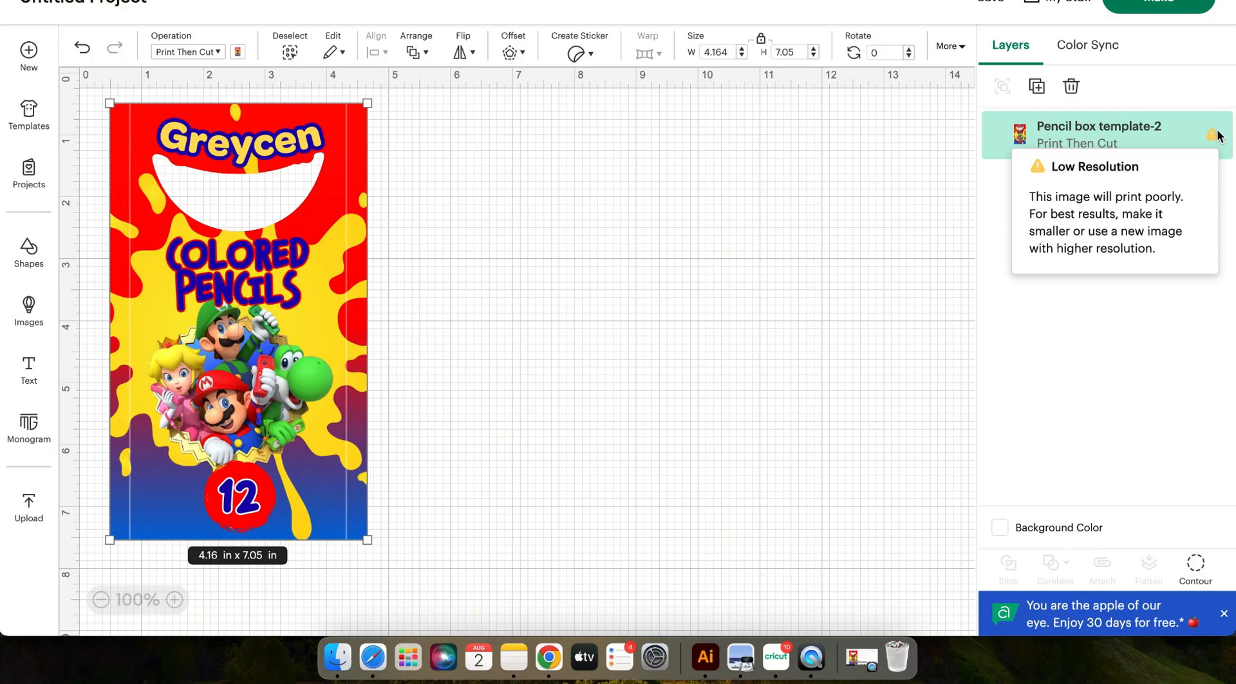
click(1159, 5)
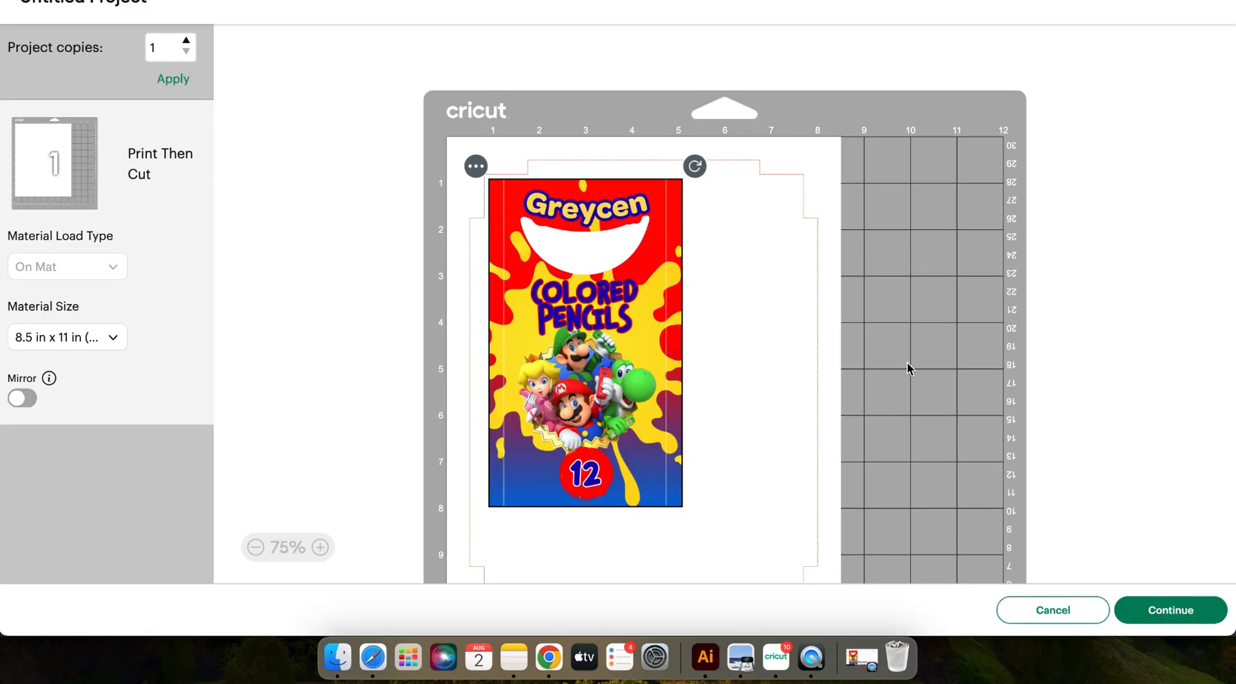
scroll(947, 215, down, 3)
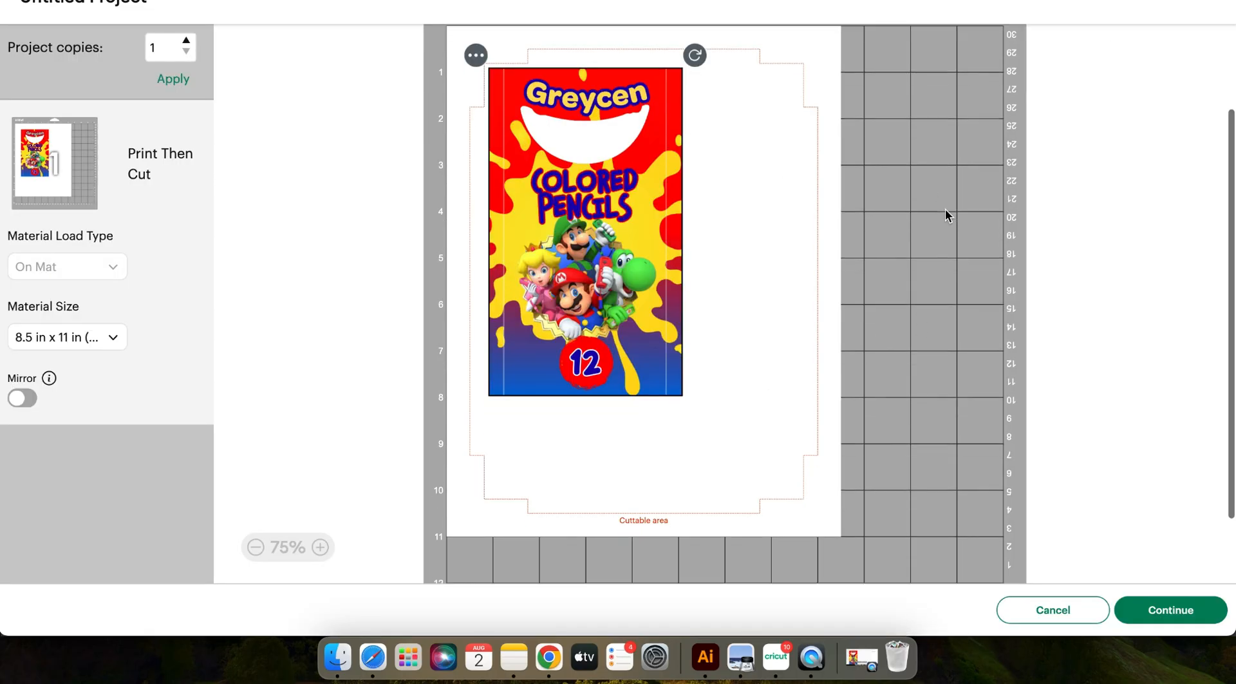
click(1180, 610)
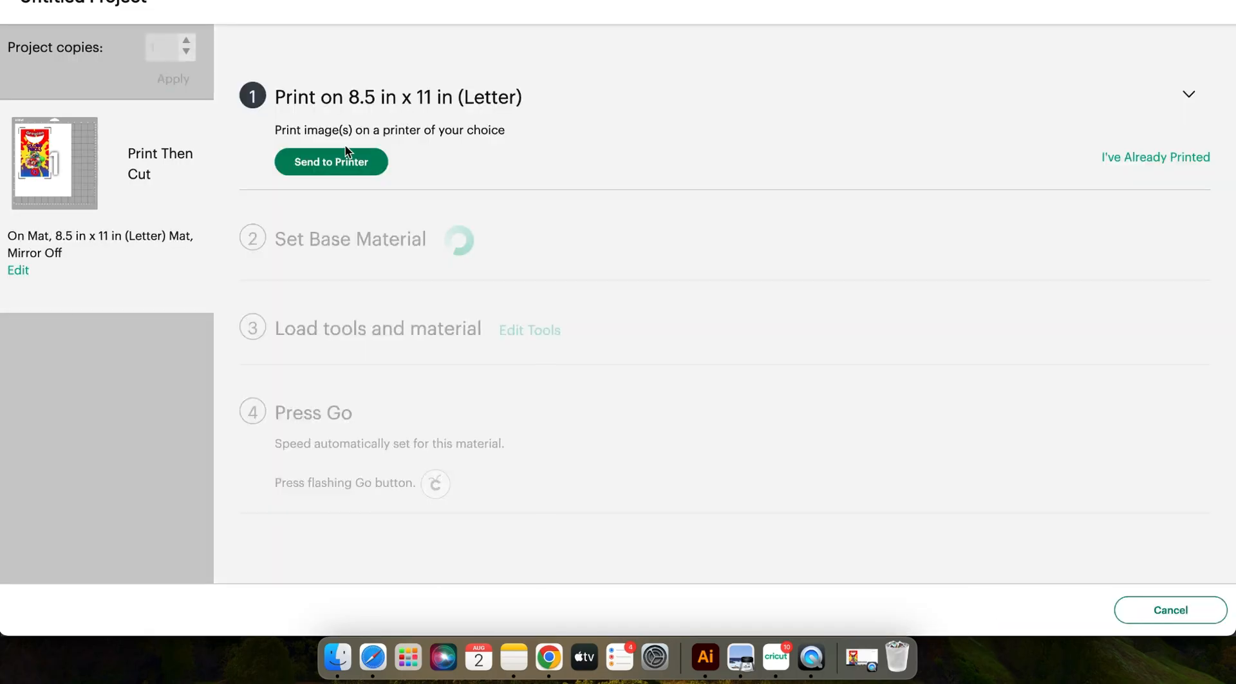
click(342, 163)
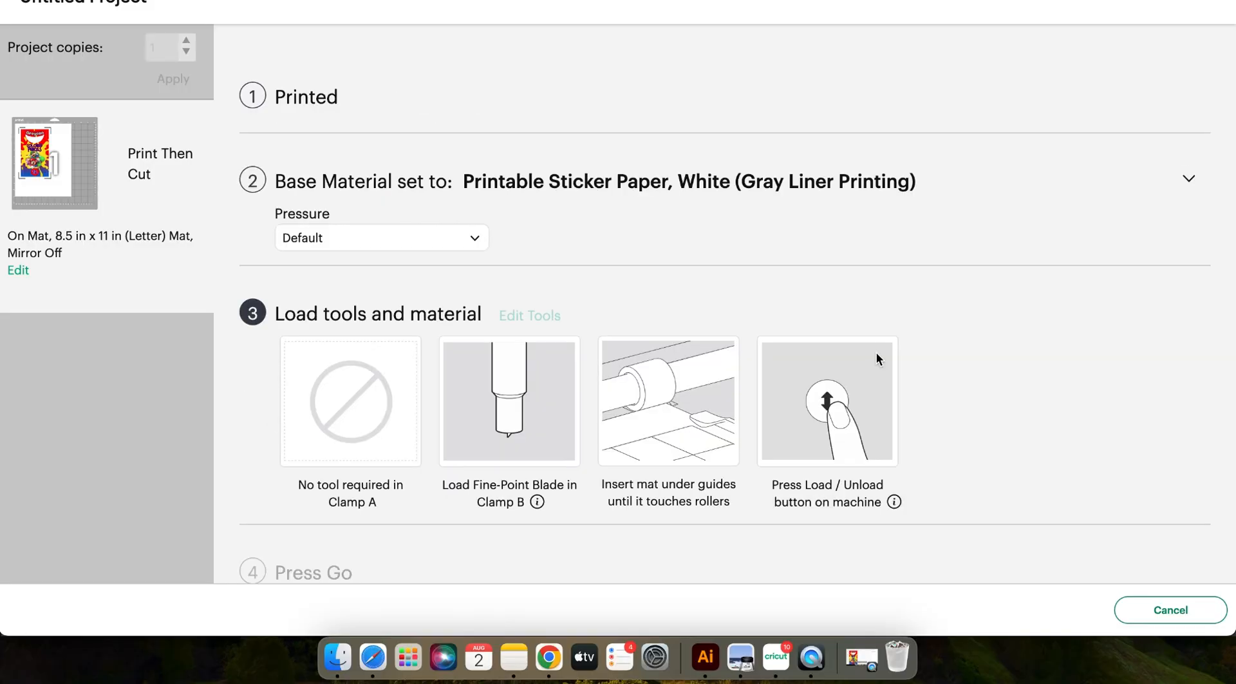